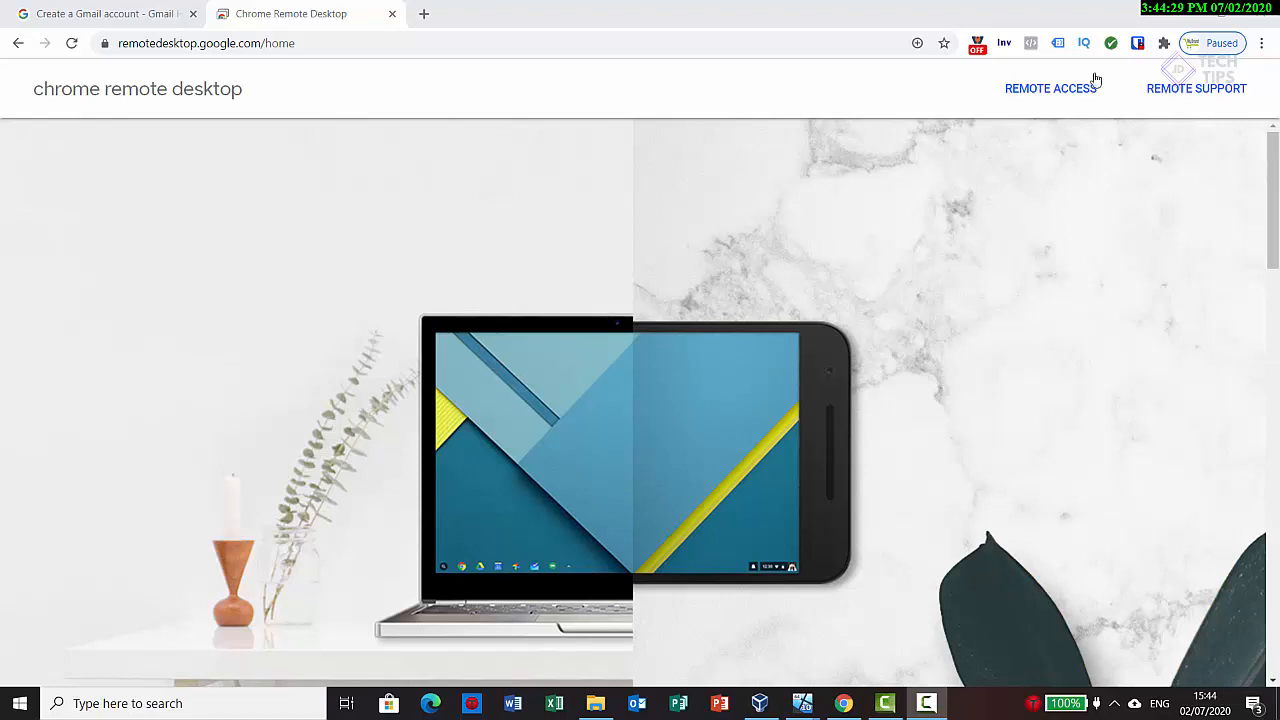
Step: Minimize the browser and bring up the Win10Remote virtual machine in VirtualBox, viewing the win10 Home machine along the way
left_click(1180, 12)
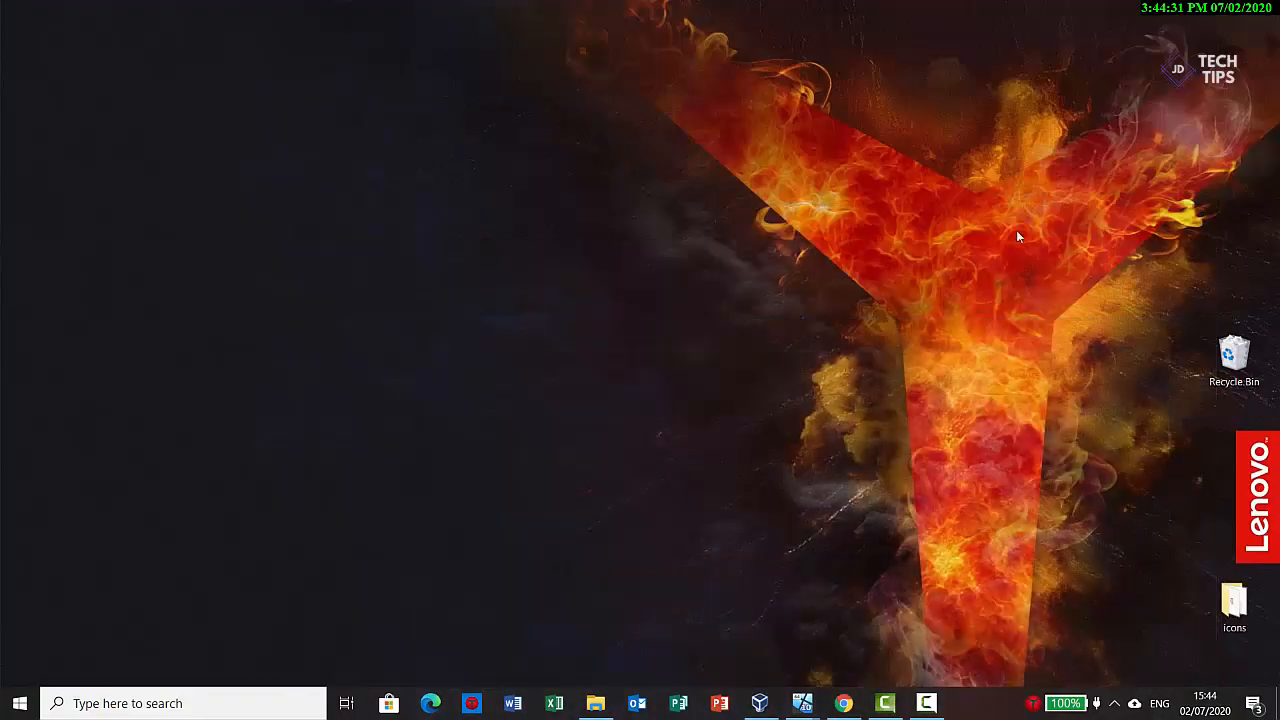
mouse_move(802, 703)
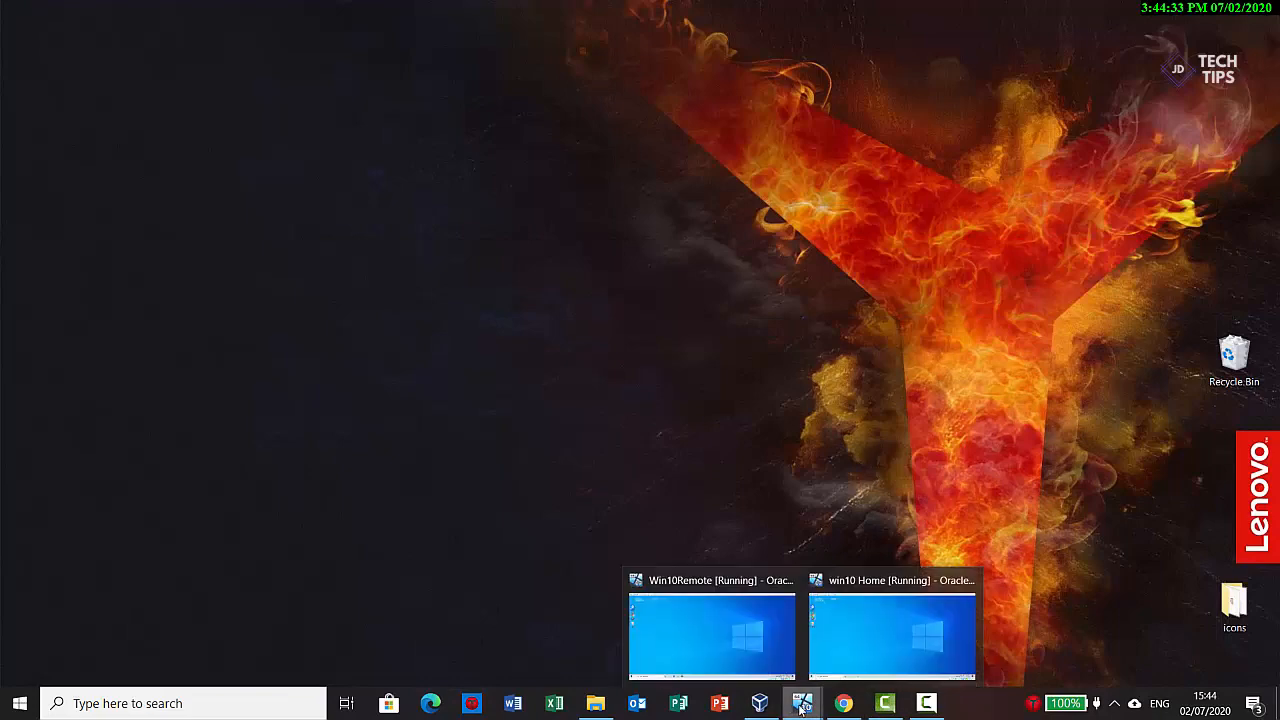
left_click(750, 649)
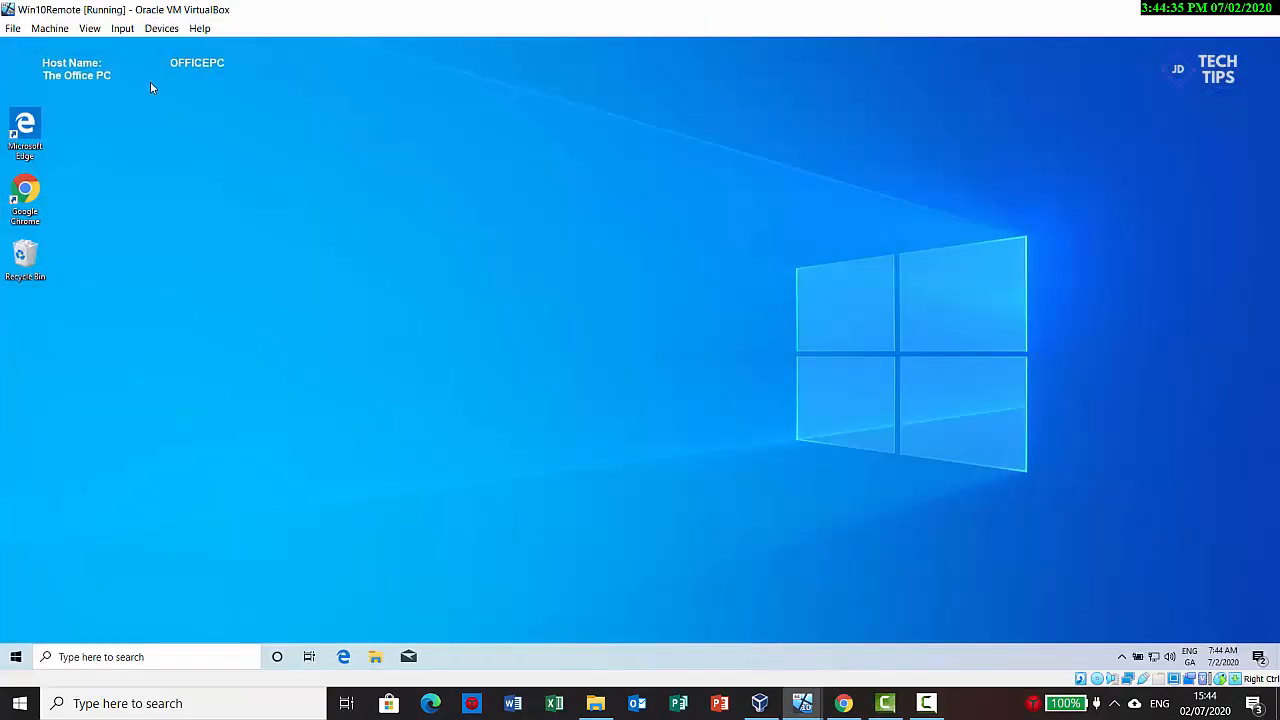
mouse_move(802, 703)
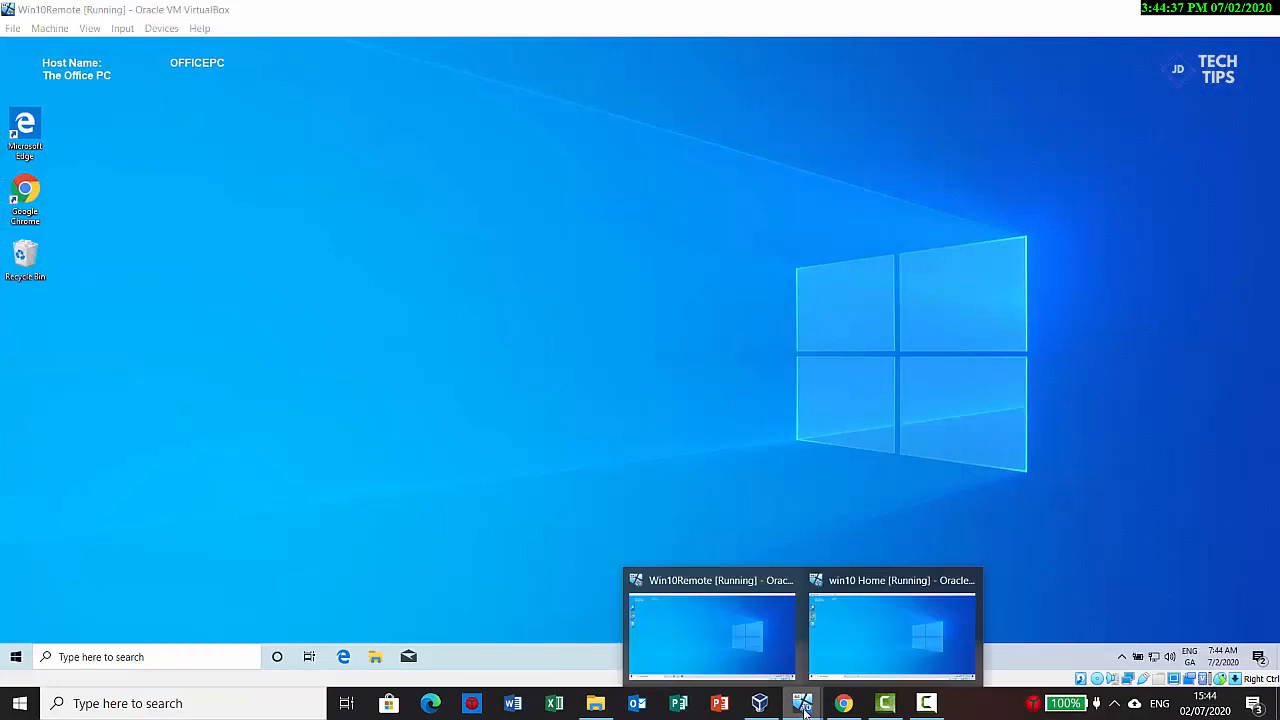
left_click(860, 634)
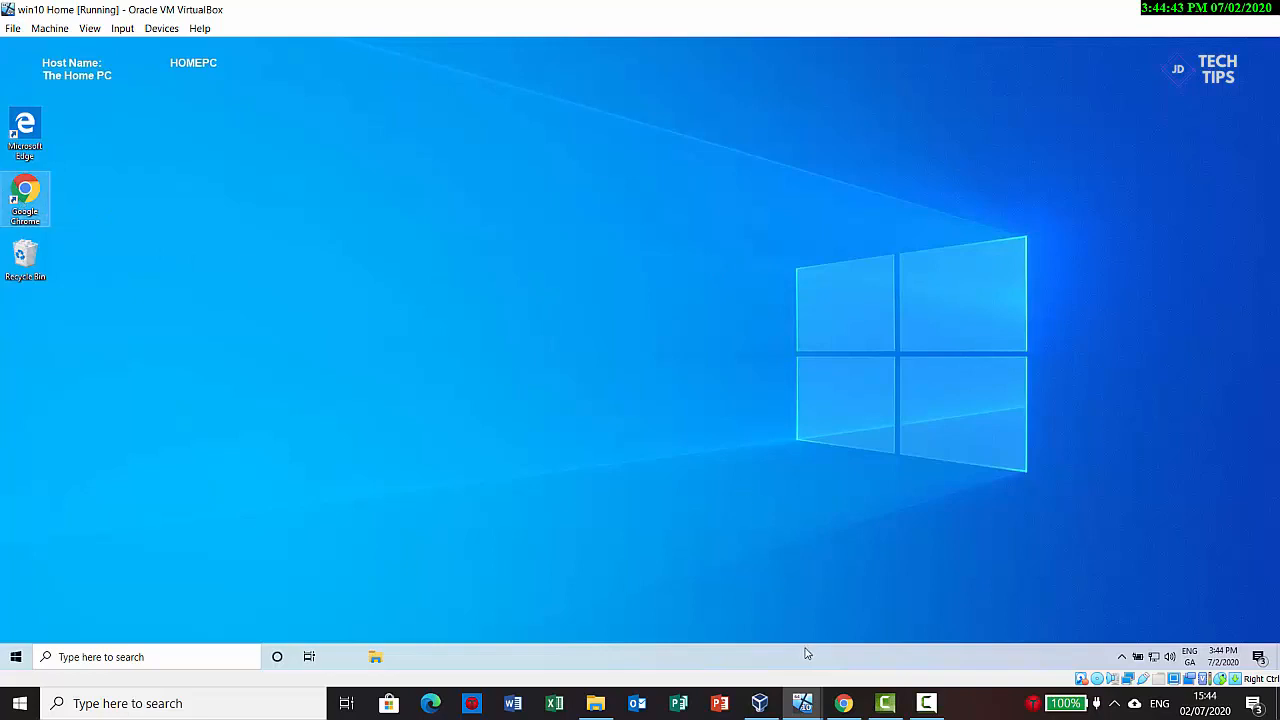
mouse_move(802, 703)
left_click(744, 652)
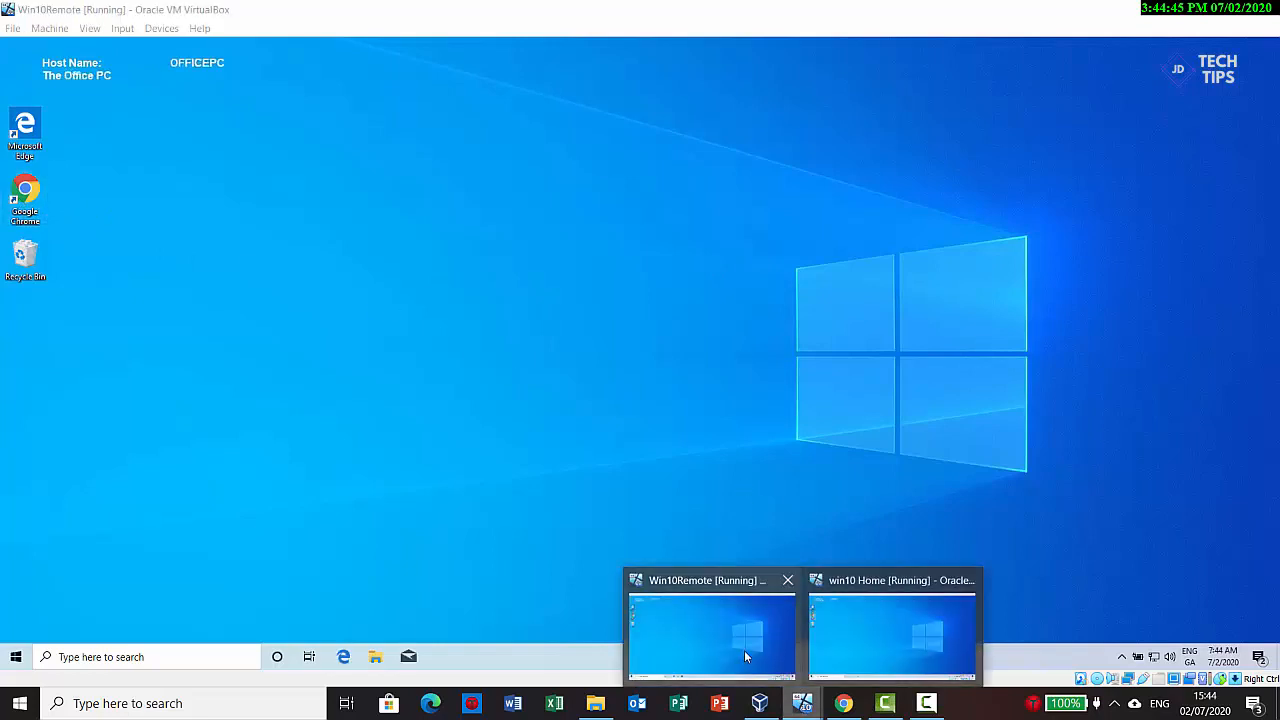
left_click(743, 650)
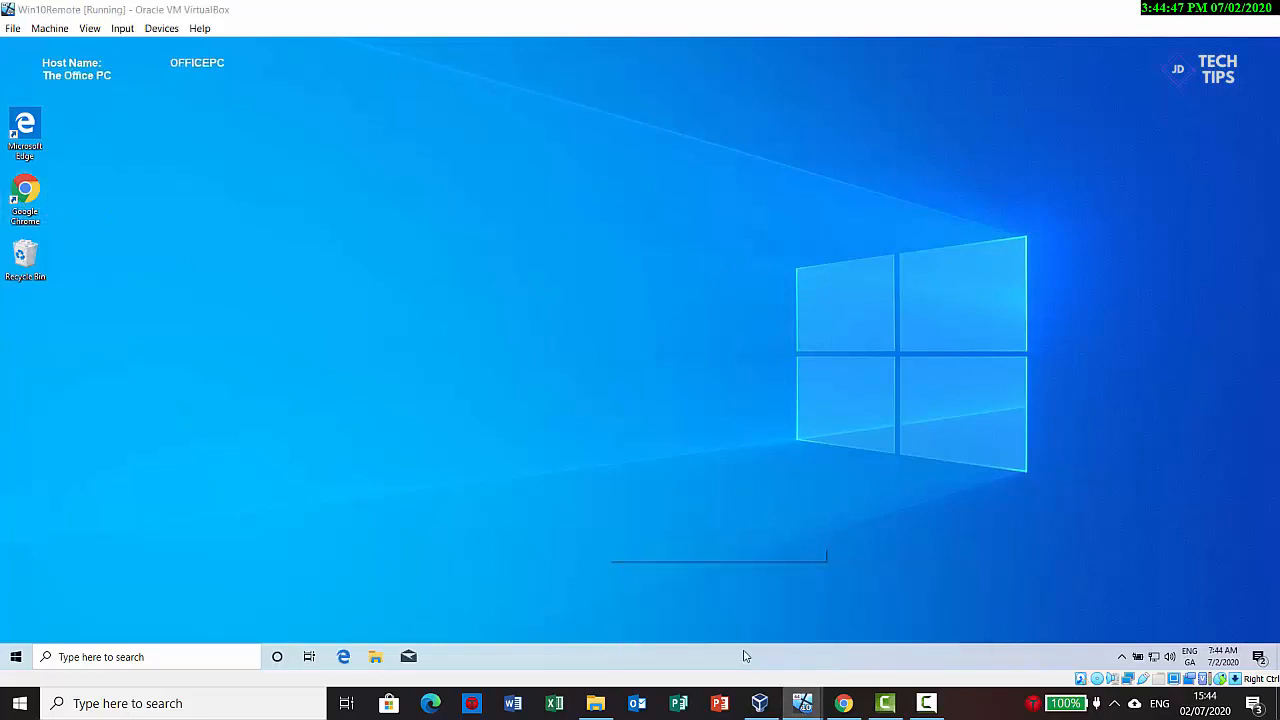
Step: Open Google Chrome on the office PC and check which Google account is signed in
double_click(24, 193)
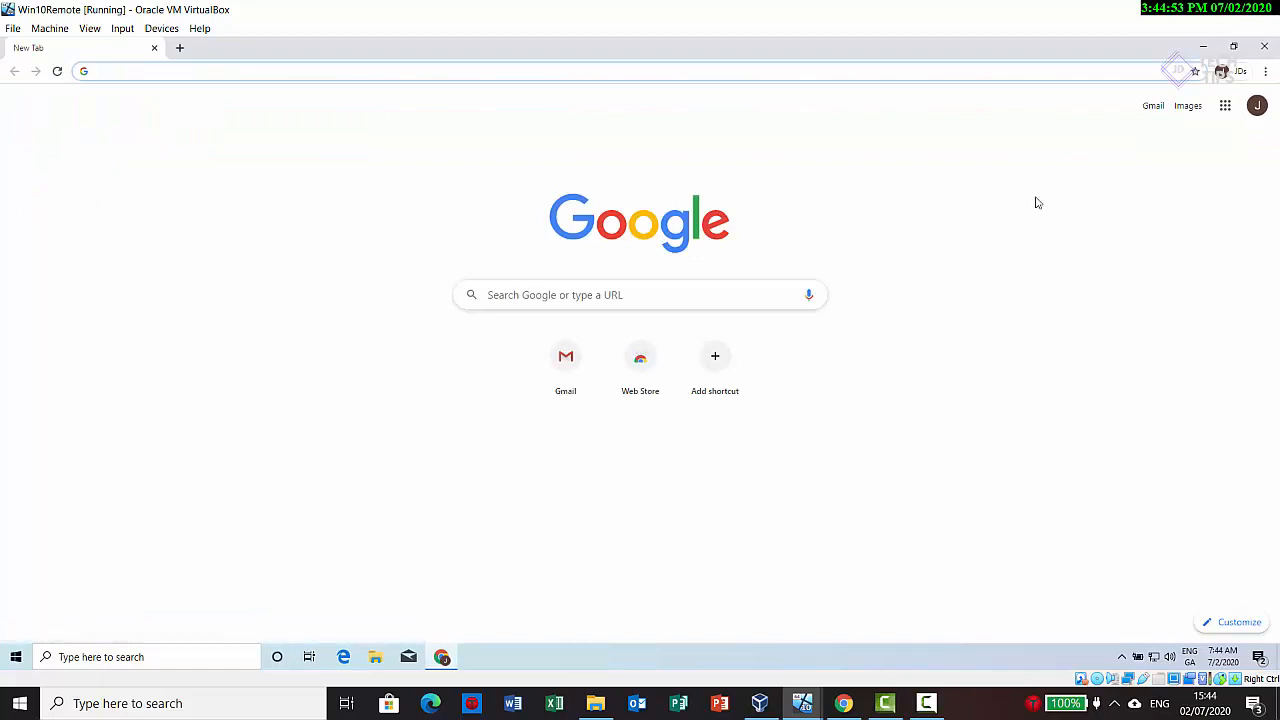
left_click(1244, 73)
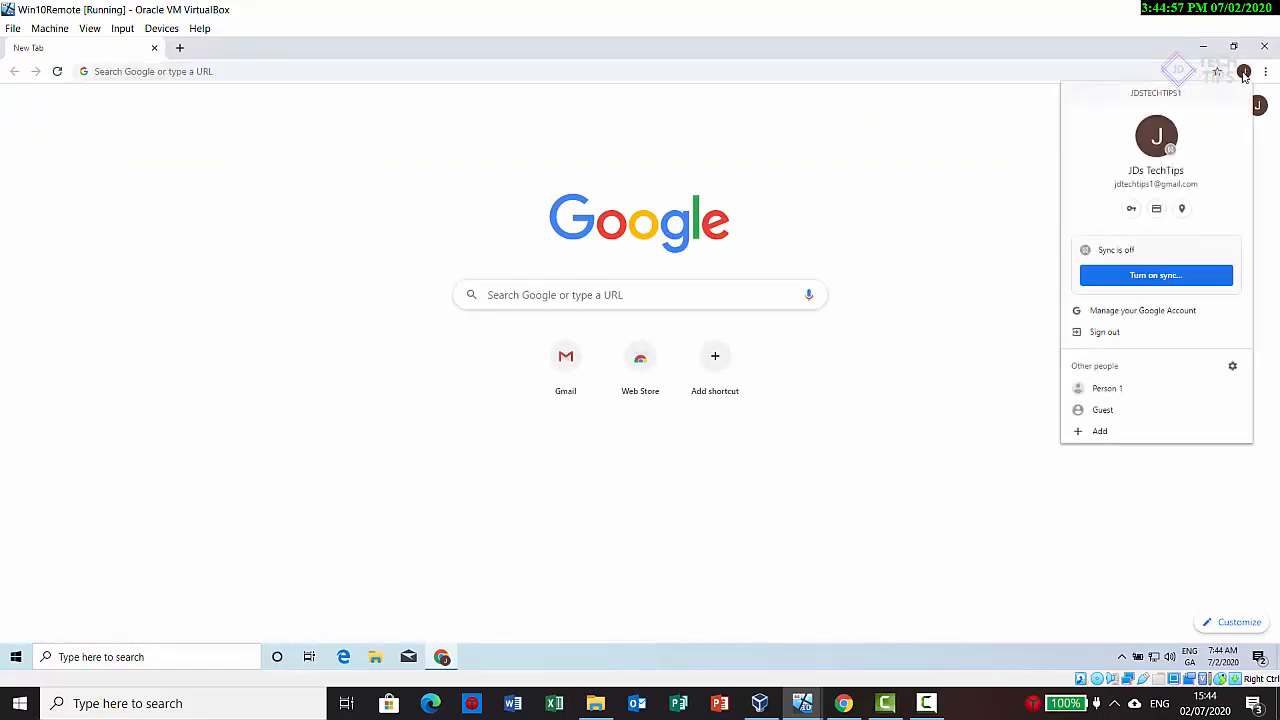
left_click(1244, 73)
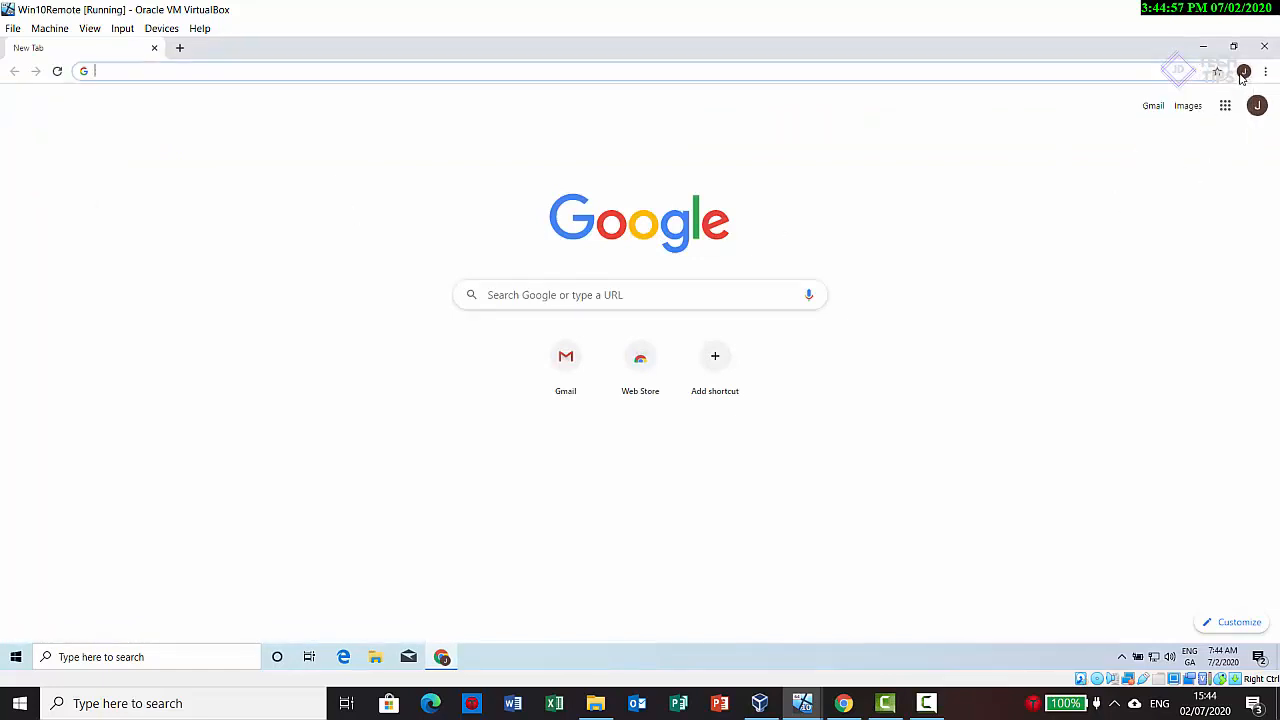
Step: Search Google for "chrome remote desktop" and open the Remote Access page of the Chrome Remote Desktop site
left_click(555, 298)
type("chrome")
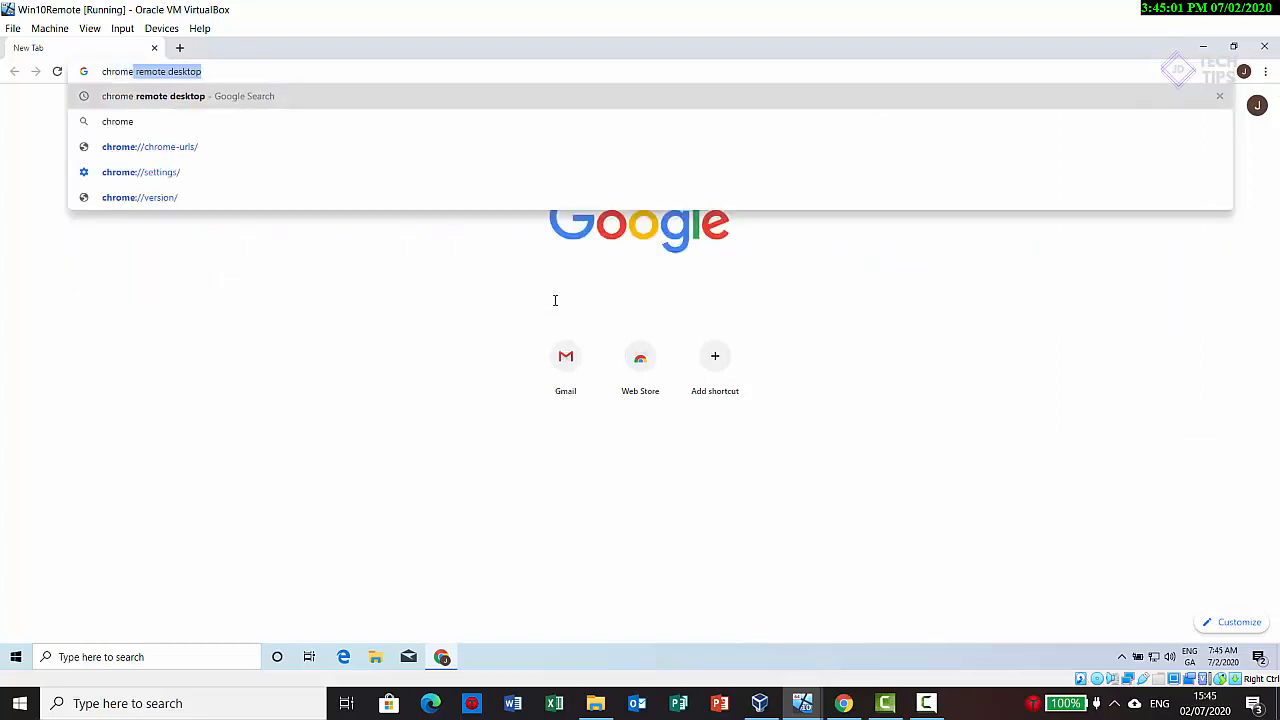
key("Return")
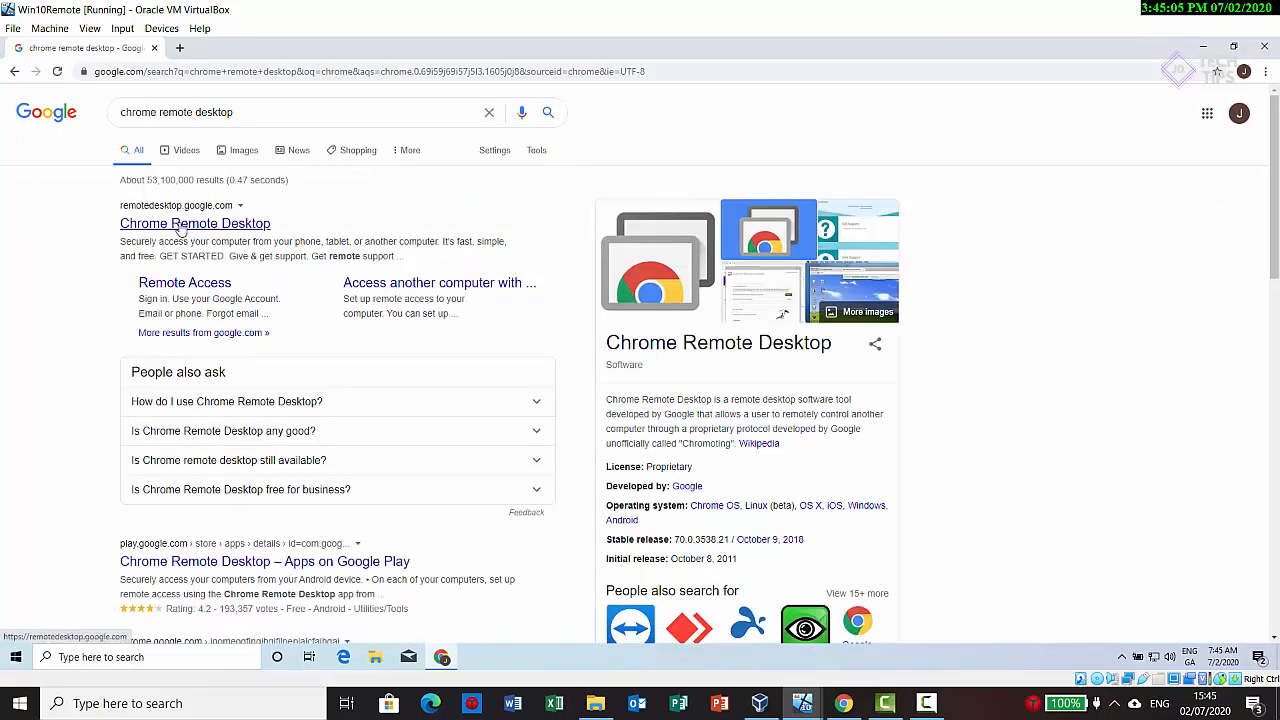
left_click(177, 226)
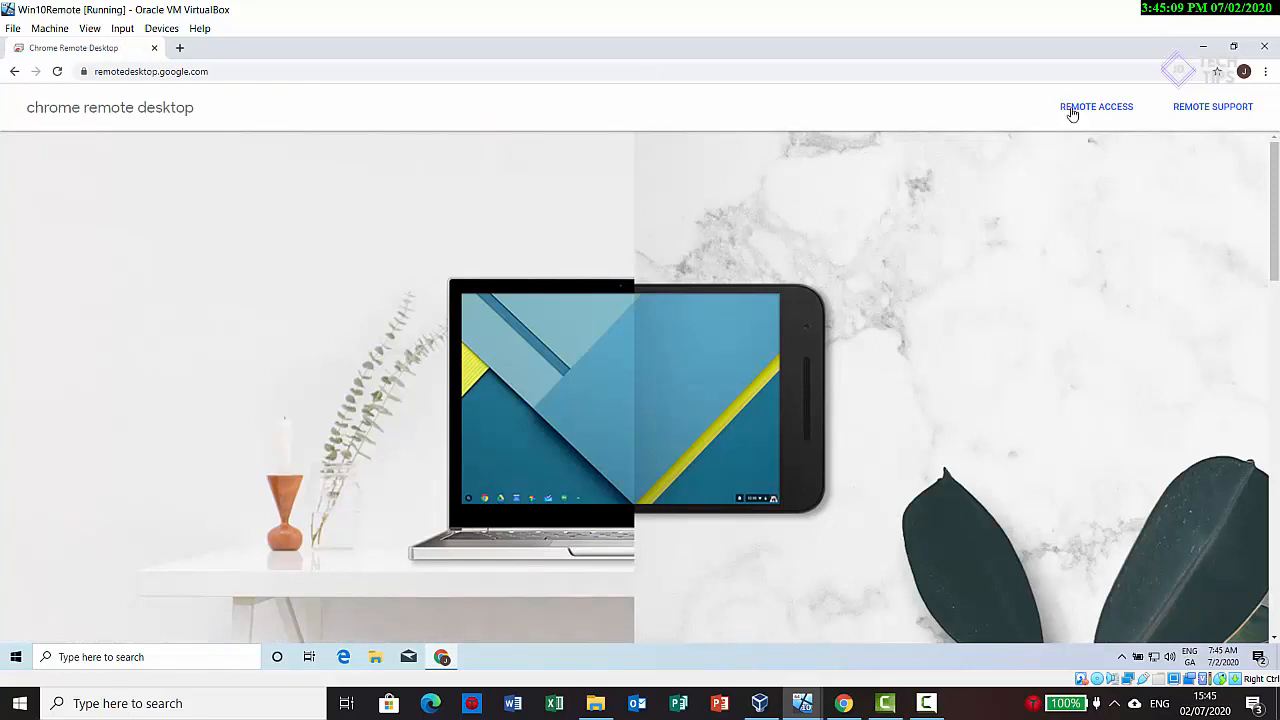
left_click(1094, 107)
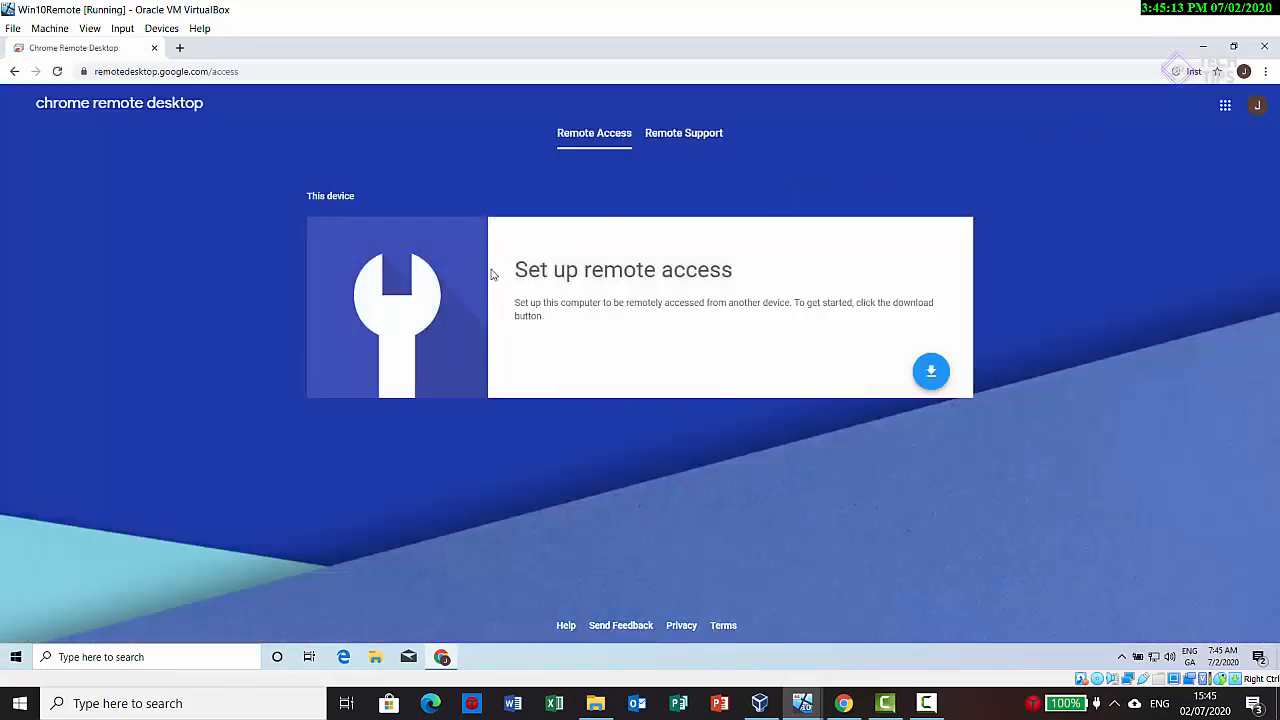
Step: Start the remote access setup download and add the Chrome Remote Desktop extension to Chrome
left_click(930, 371)
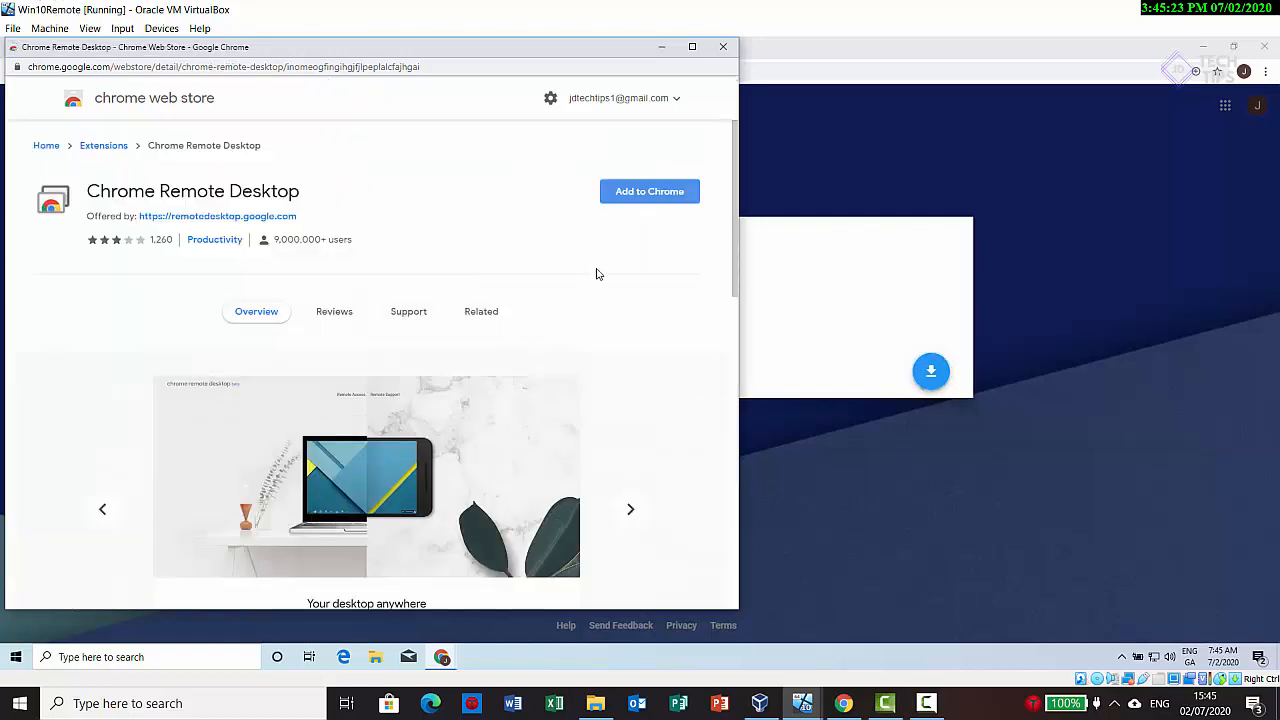
left_click(641, 196)
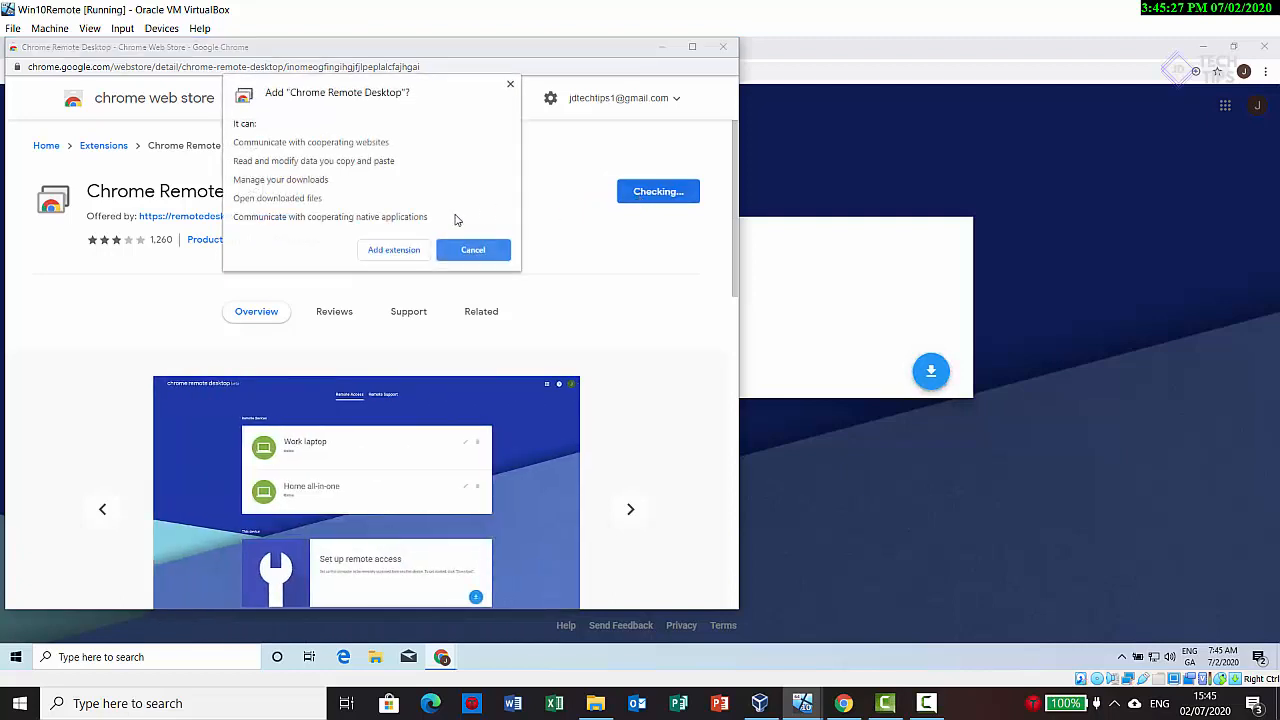
left_click(402, 251)
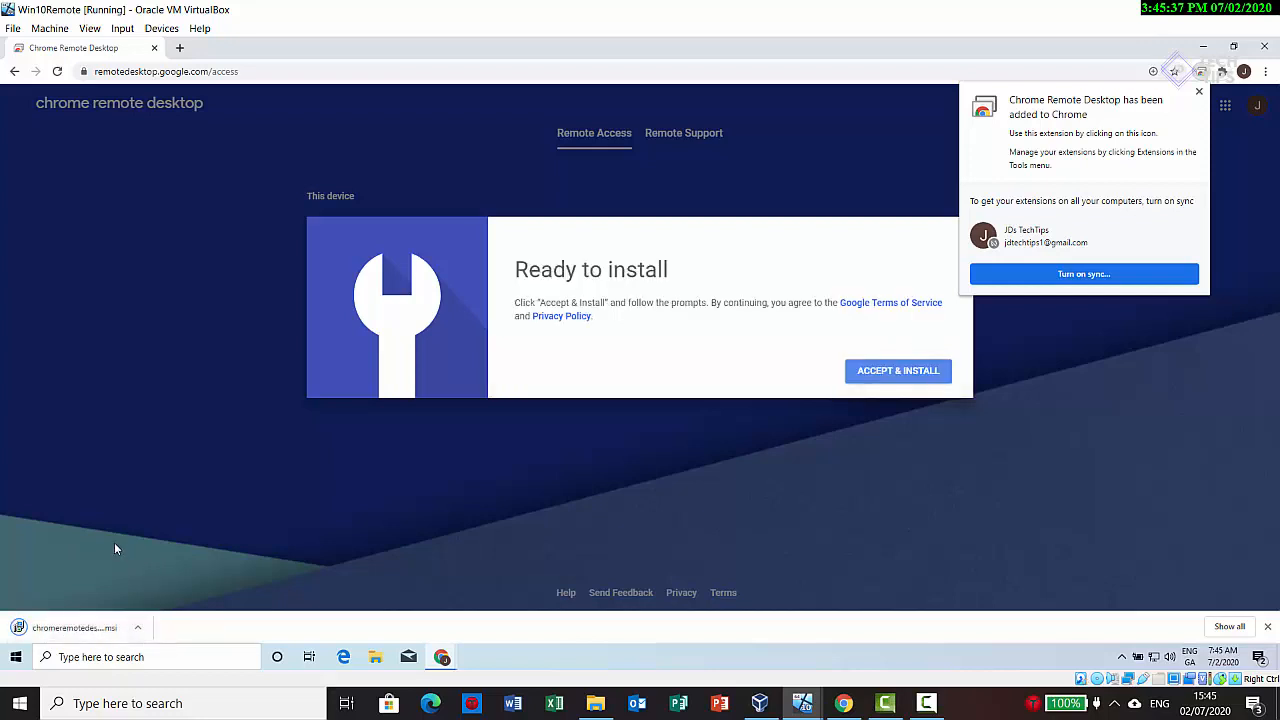
Step: Accept and run the Chrome Remote Desktop host installer with administrator approval, and accept the offer to install the app on this device
left_click(906, 378)
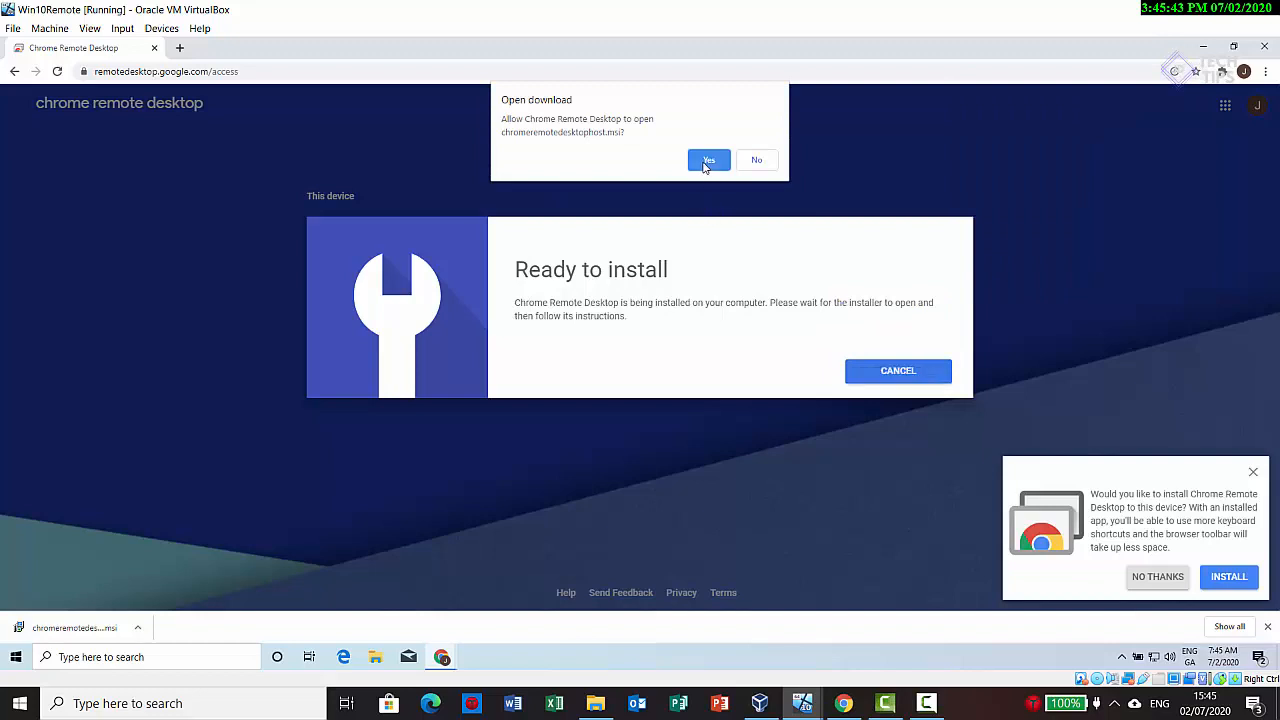
left_click(707, 162)
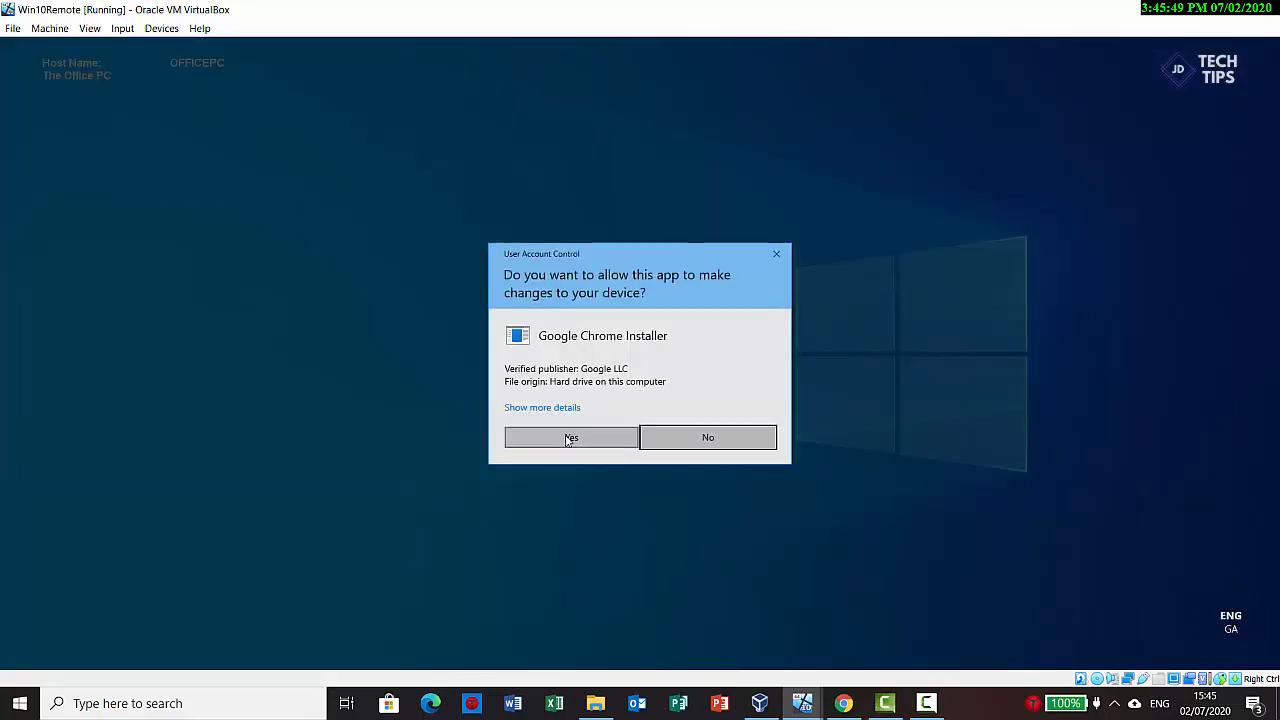
left_click(568, 437)
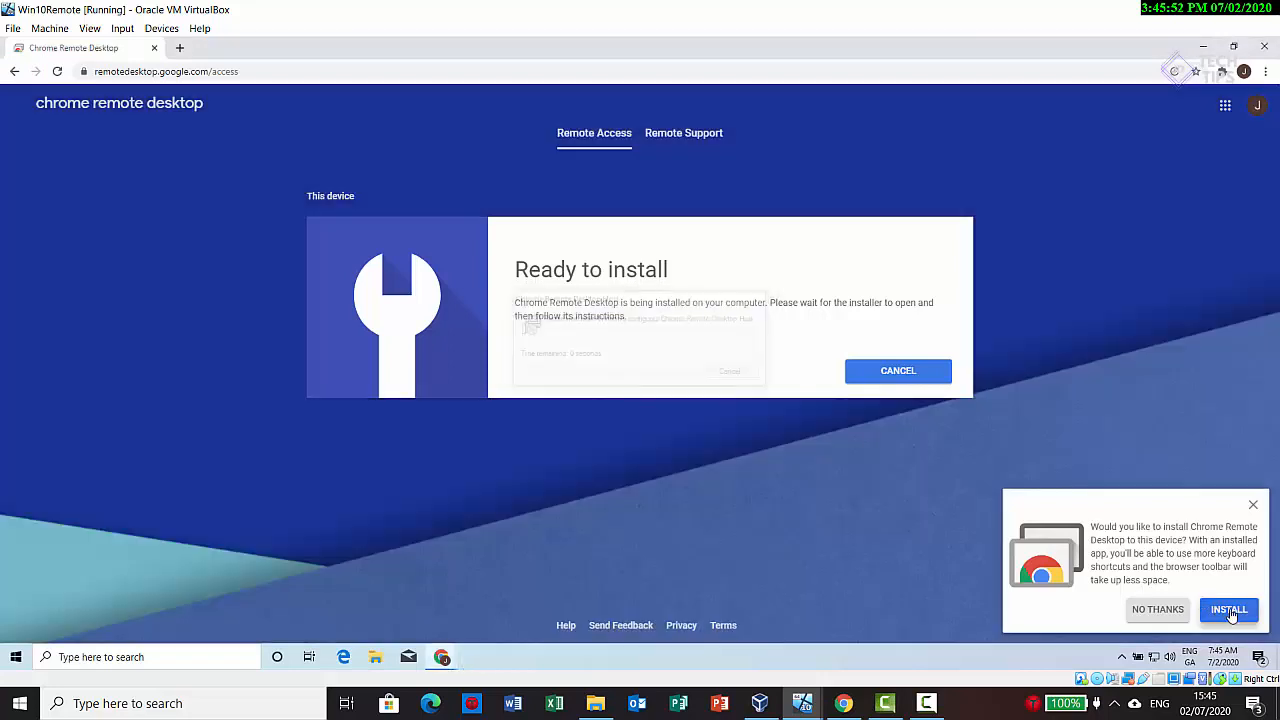
left_click(1230, 612)
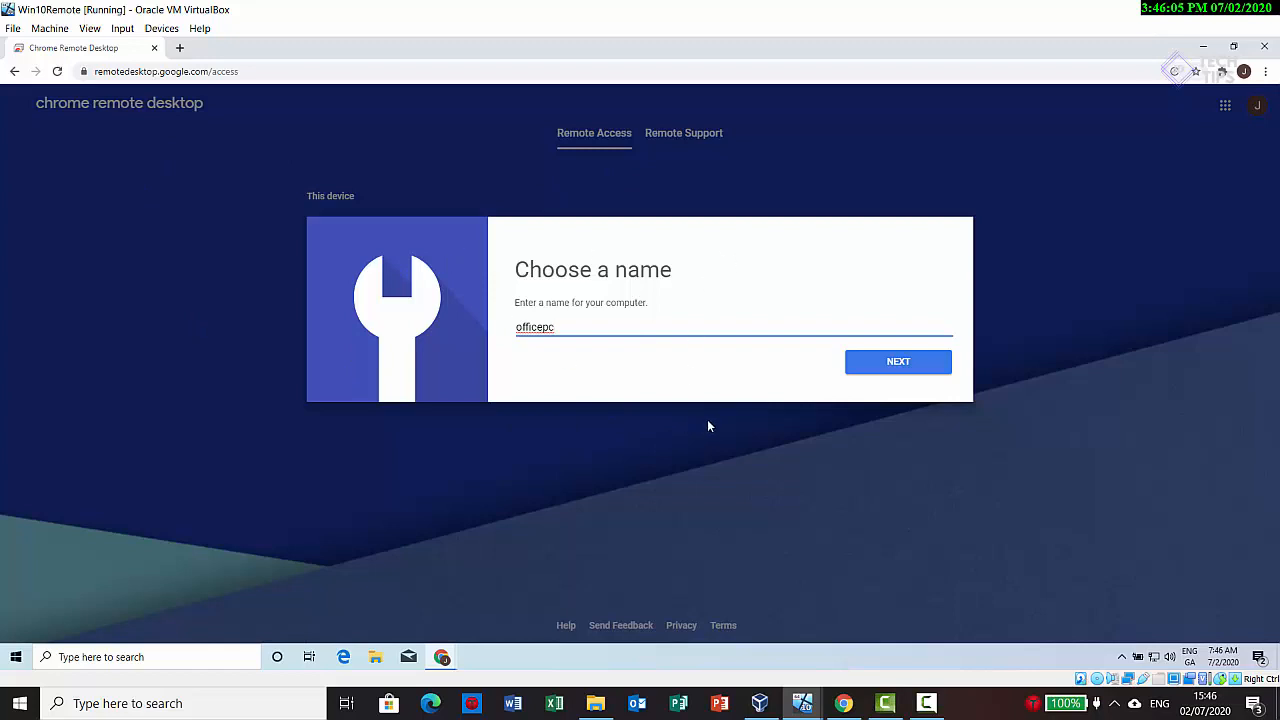
Step: Name the computer officepc and start remote access with a new confirmed PIN, declining password saving and allowing the host to make changes
left_click(890, 372)
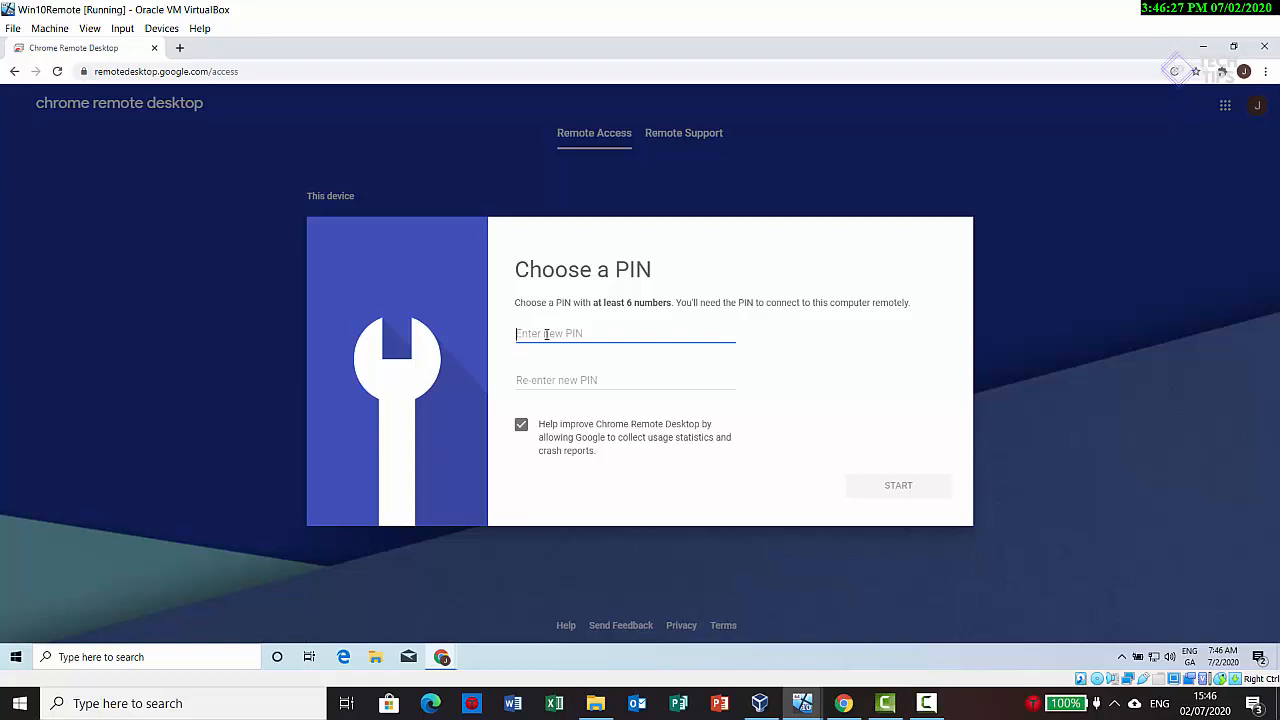
type("12")
left_click(548, 384)
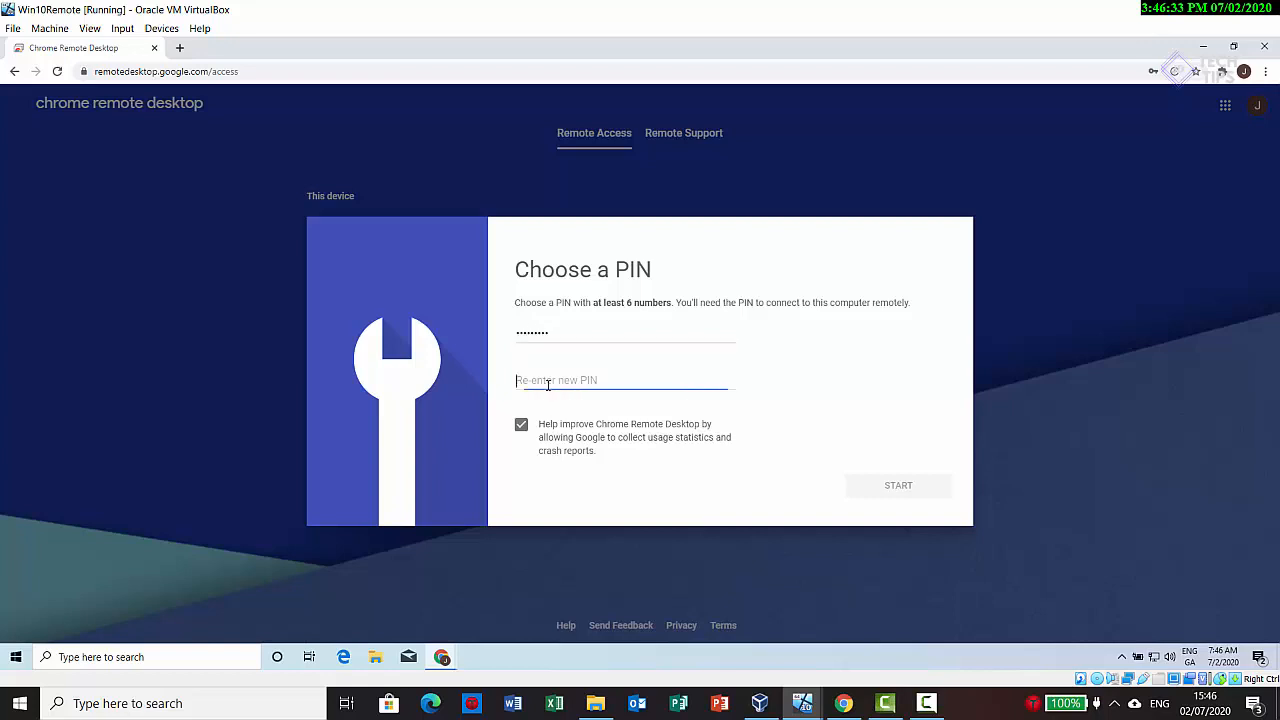
type("1")
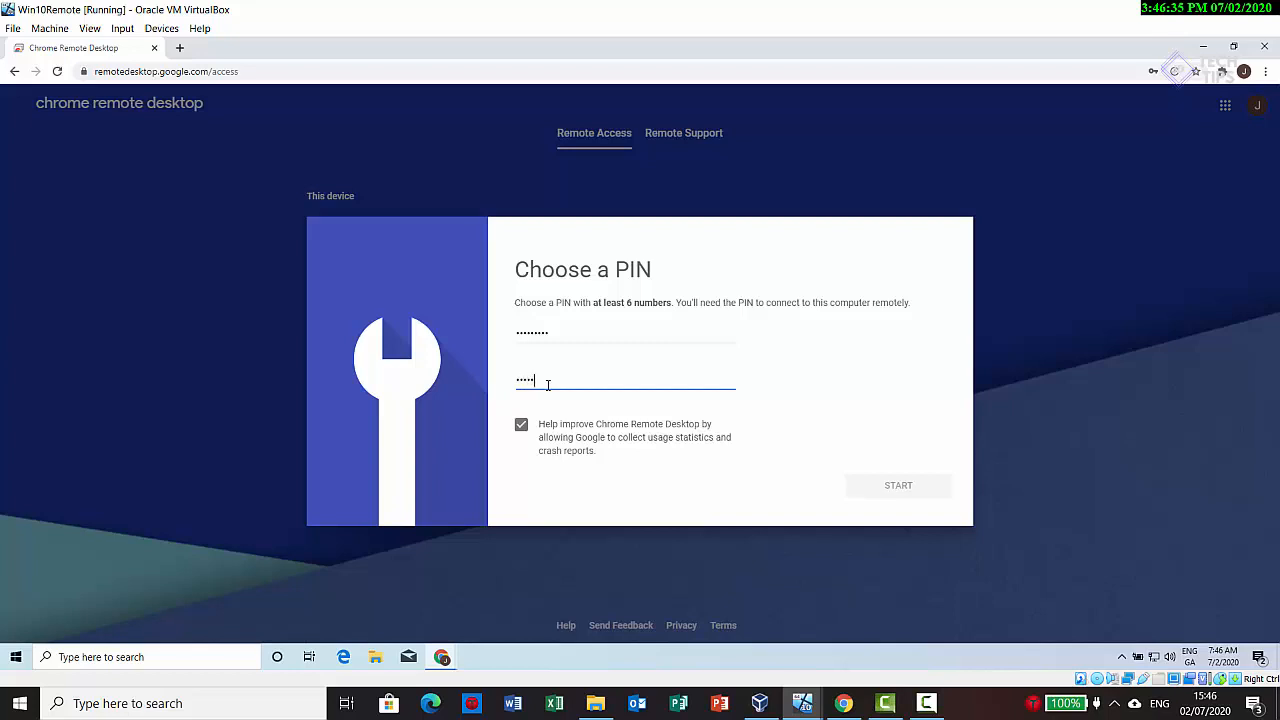
type("2345678")
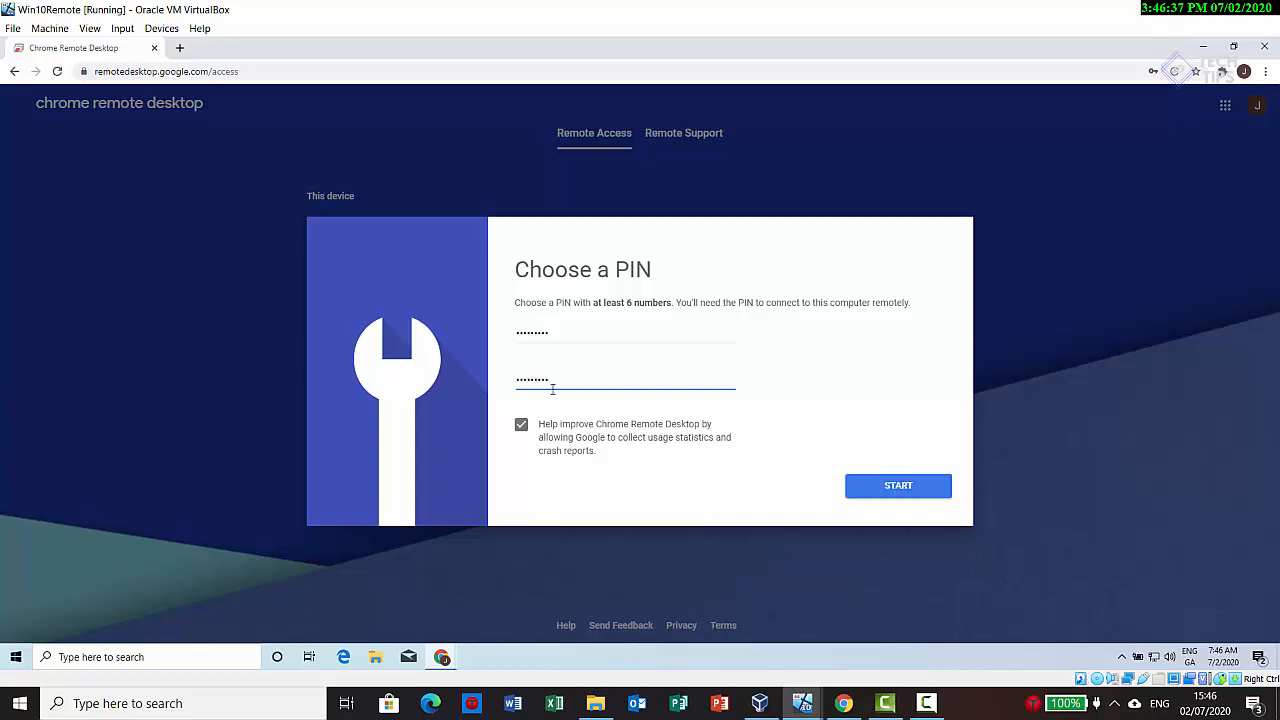
left_click(905, 497)
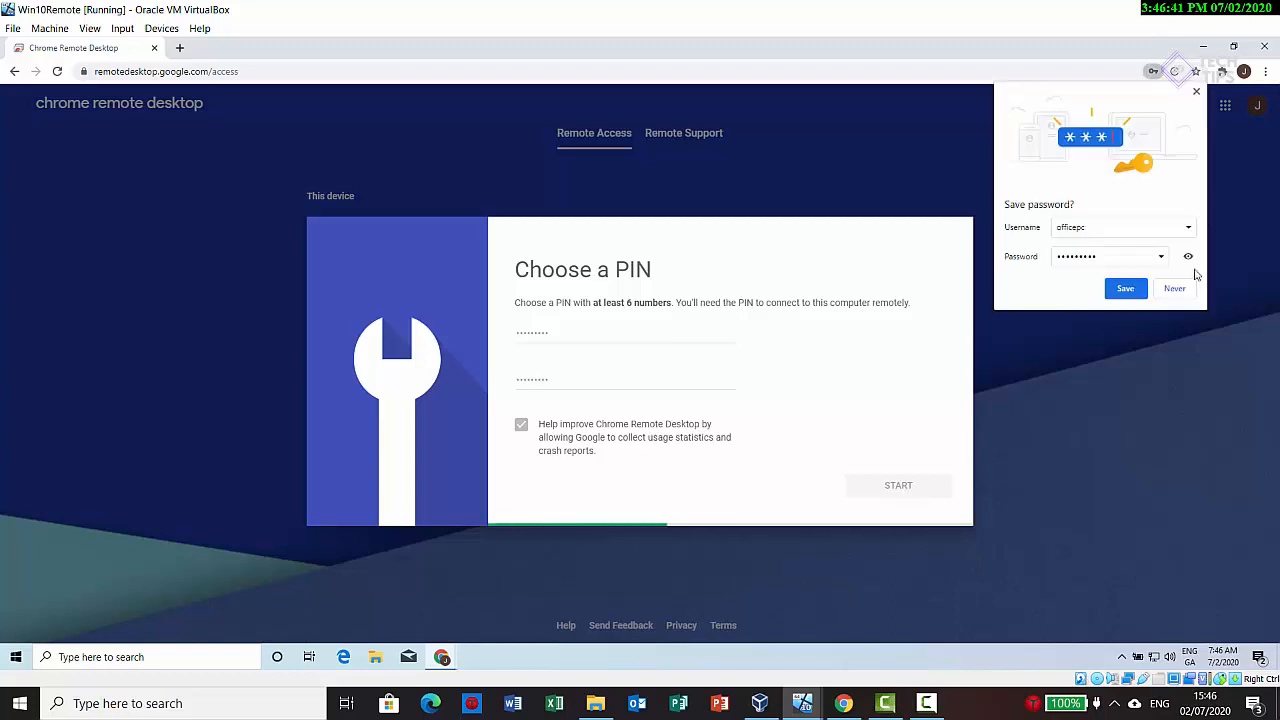
left_click(1175, 288)
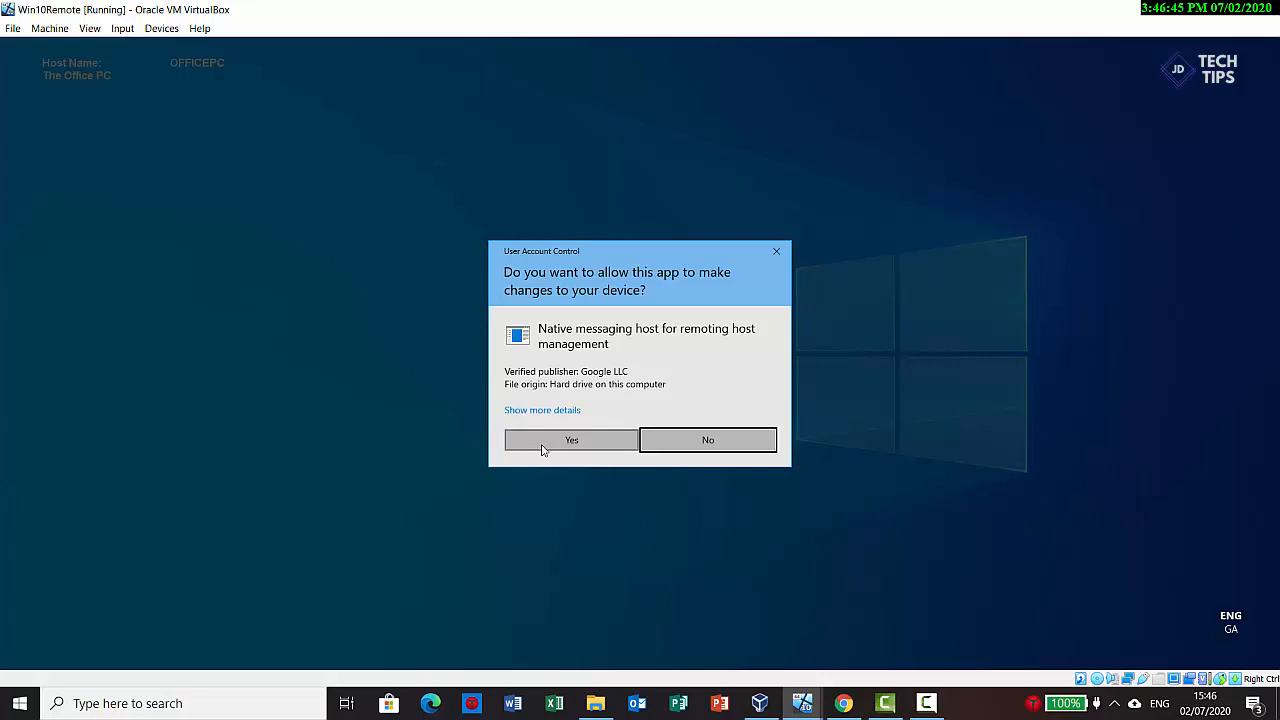
left_click(542, 446)
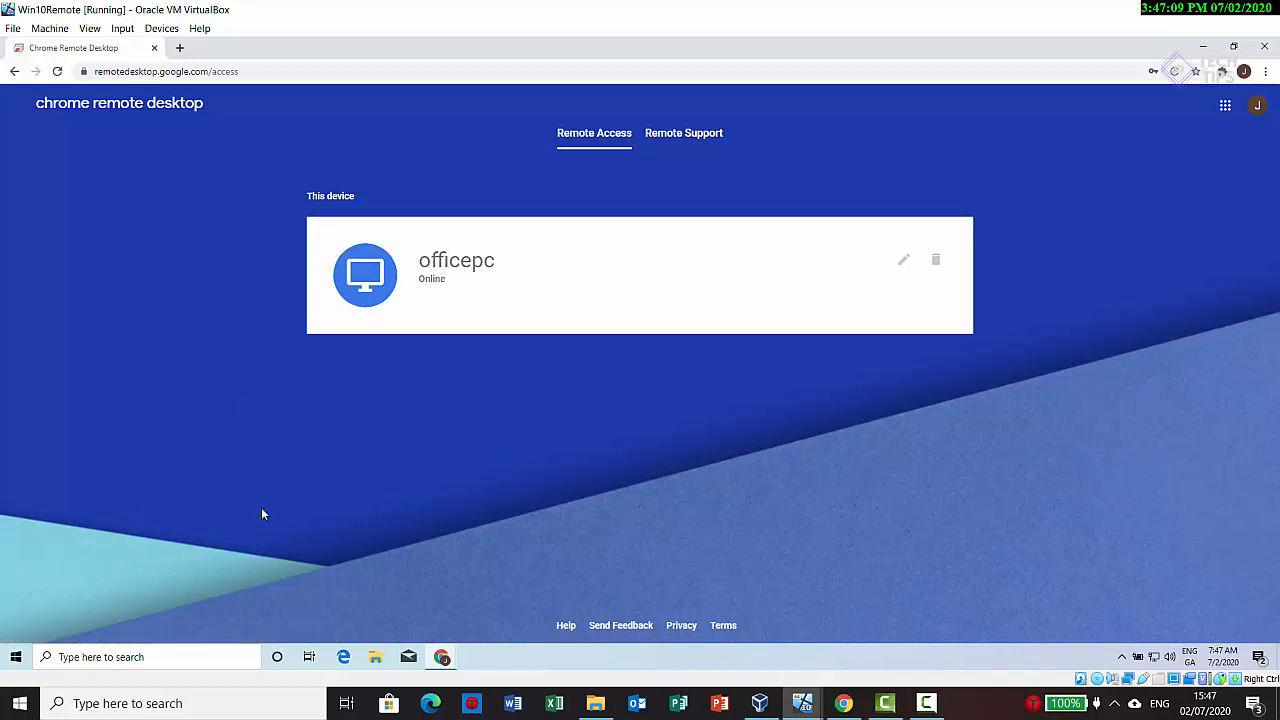
Step: Set the screen to Never turn off when plugged in, using the office PC's Power & sleep settings
left_click(149, 656)
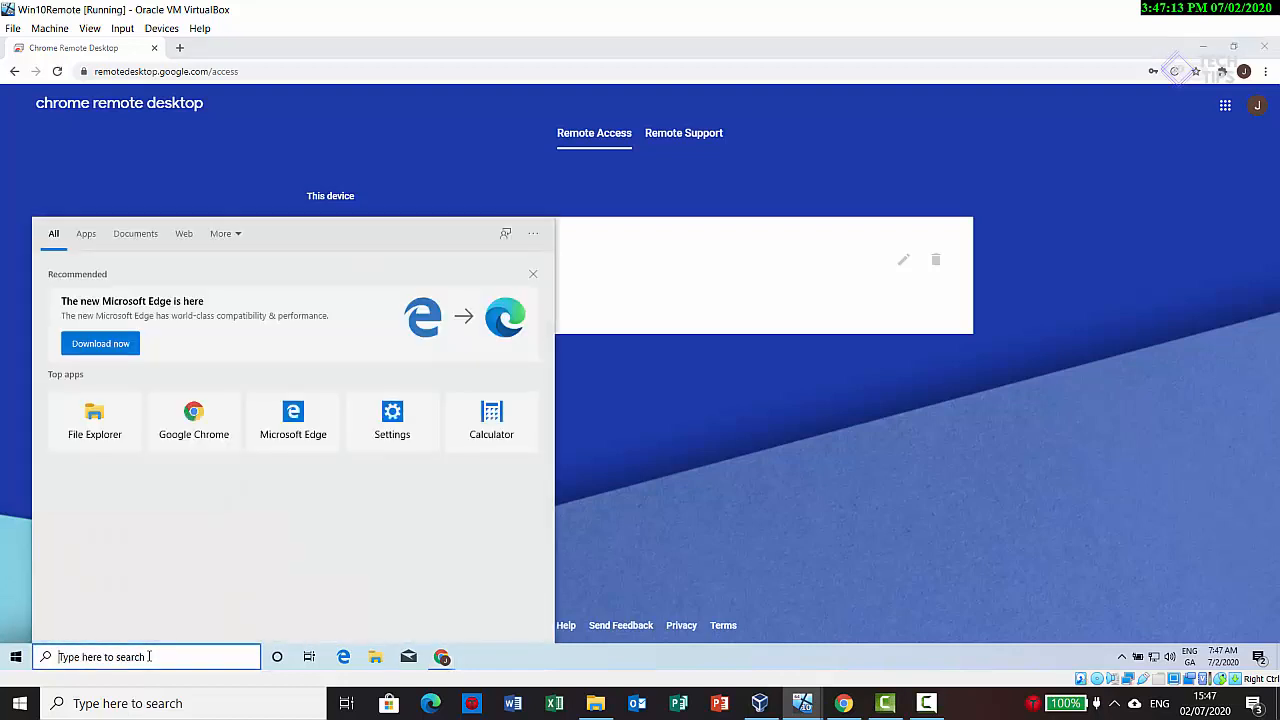
type("power")
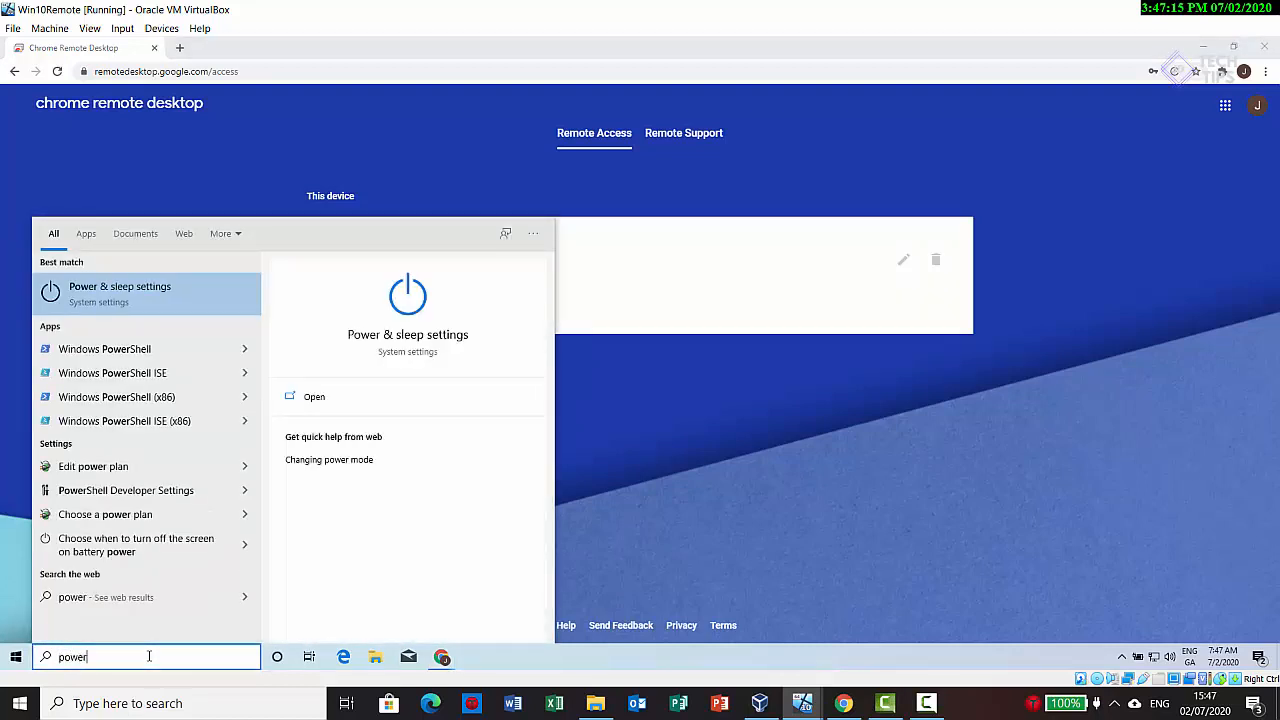
left_click(142, 300)
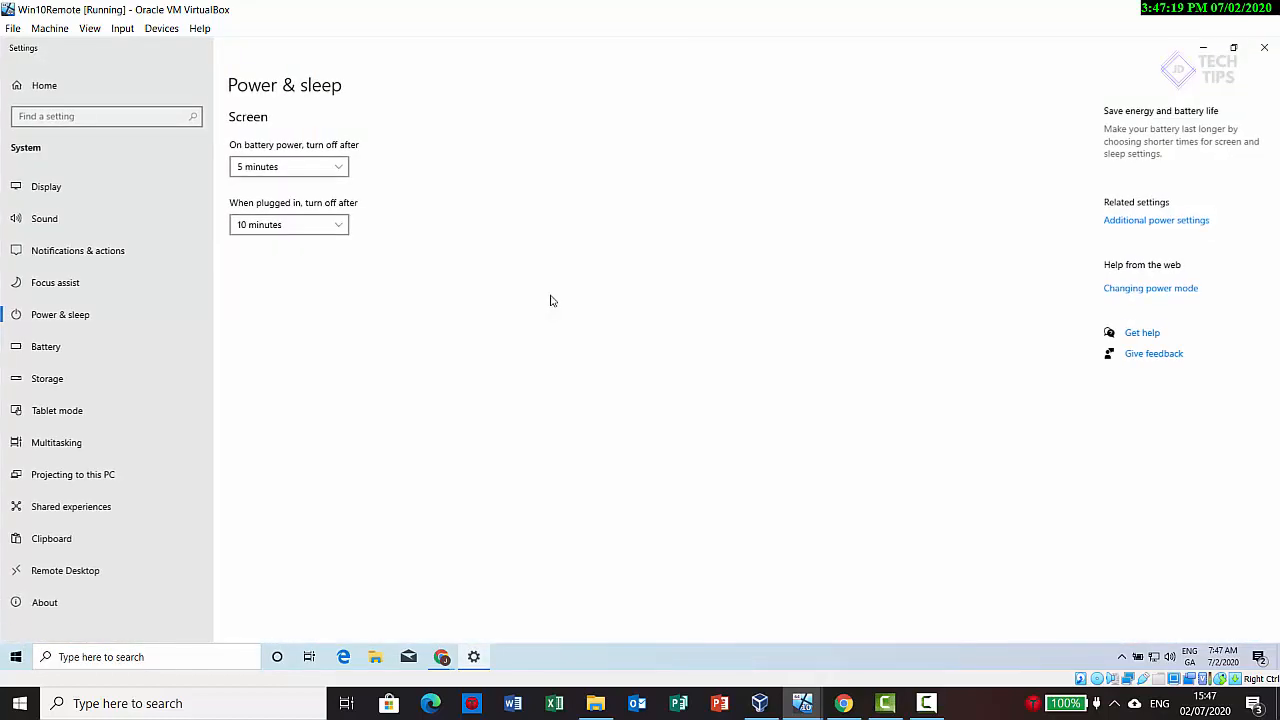
left_click(340, 231)
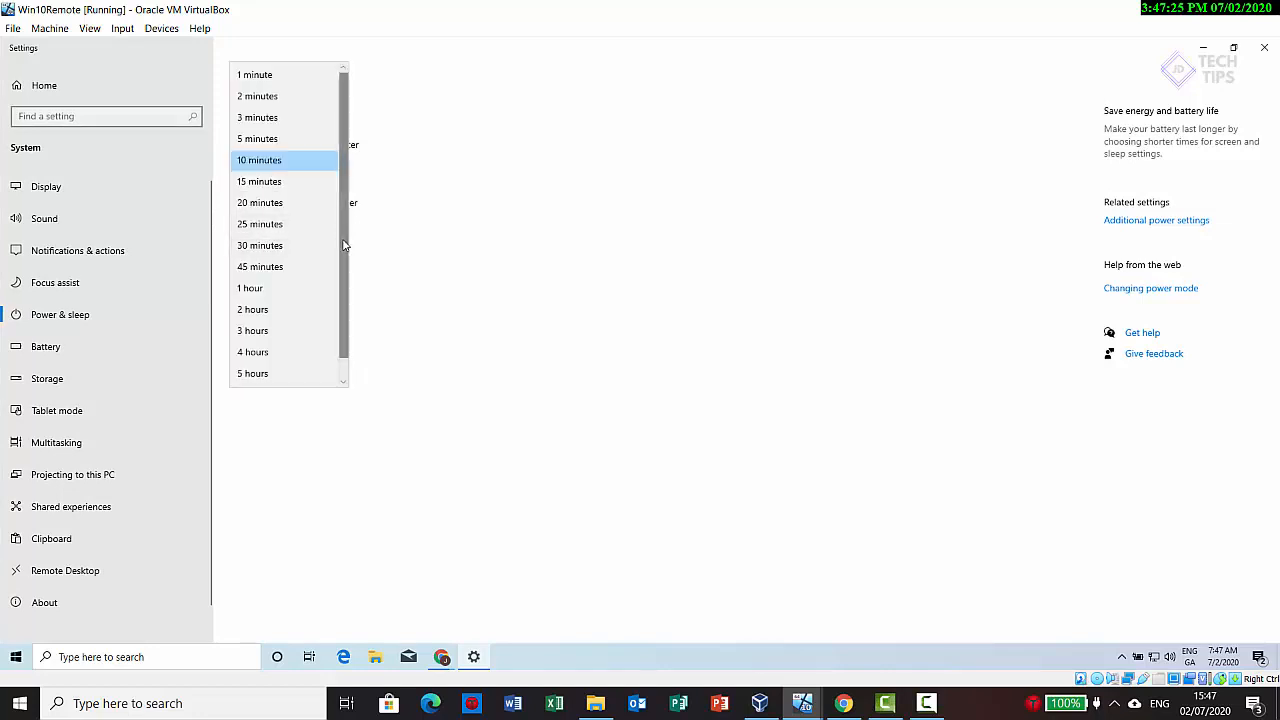
scroll(340, 255, "down", 1)
left_click(269, 375)
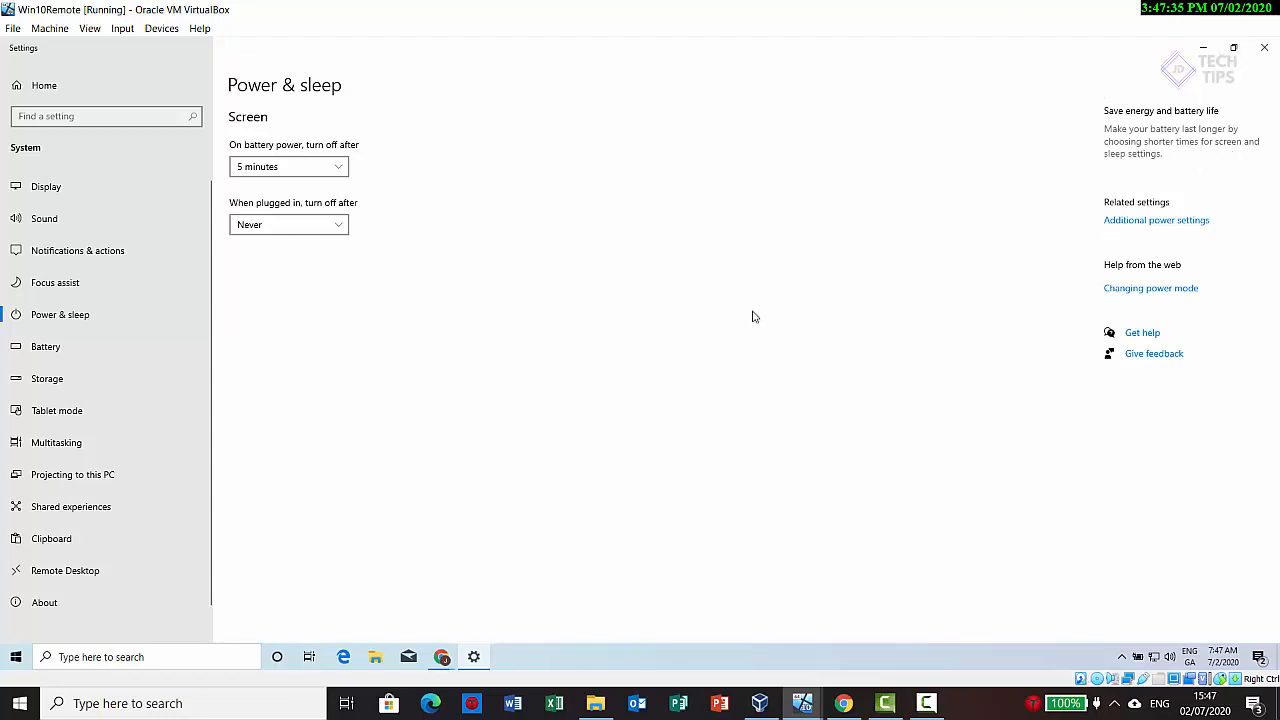
left_click(1264, 47)
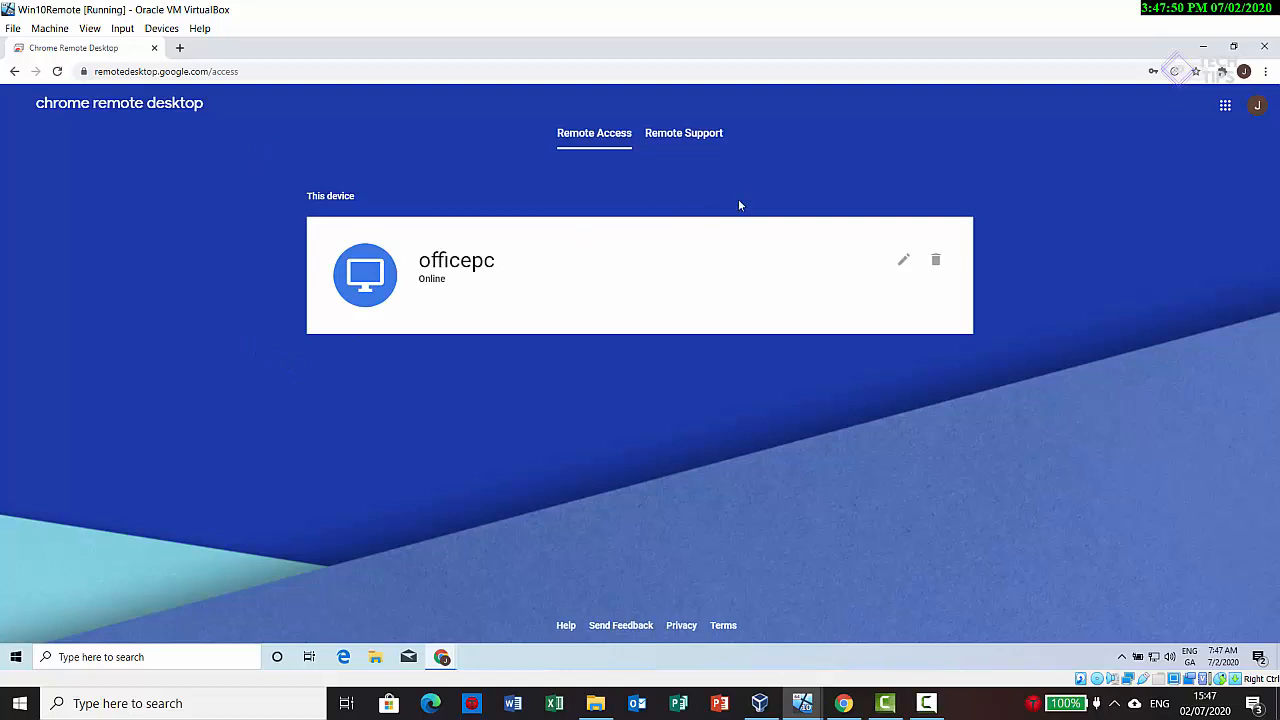
Step: Switch to the win10 Home virtual machine
left_click(1180, 8)
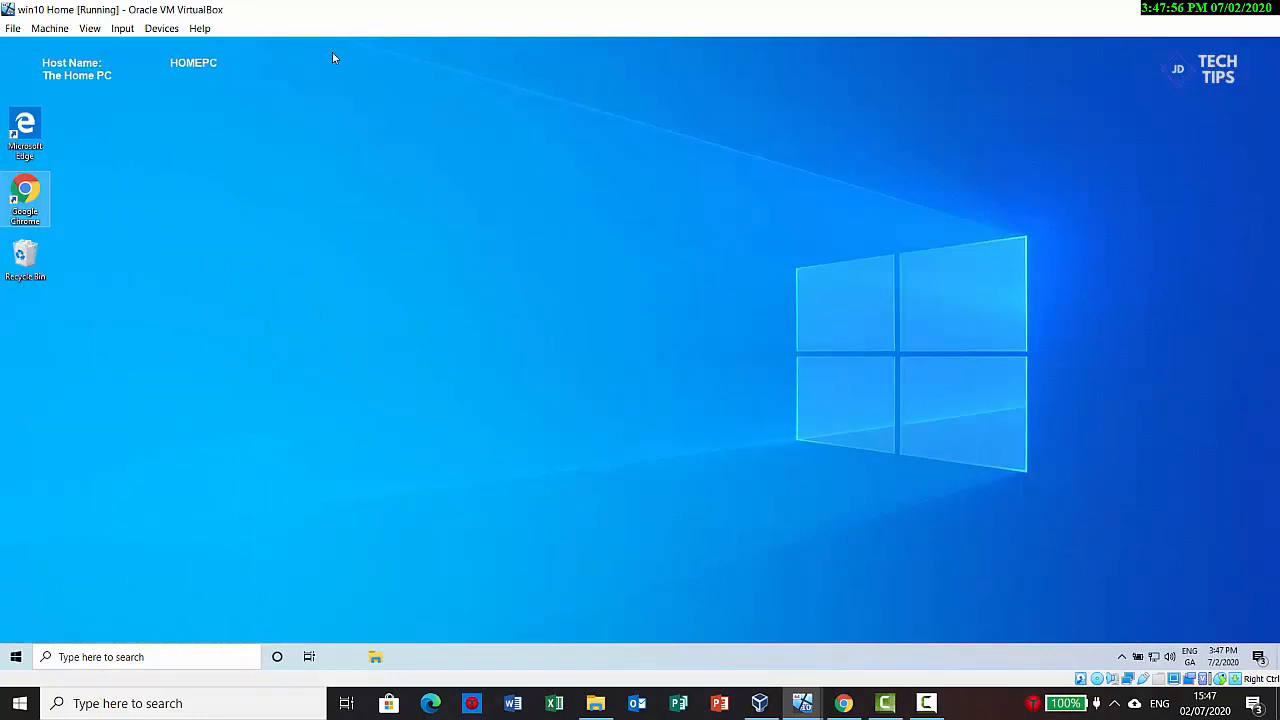
Step: Open Google Chrome on the home PC and check which Google account is signed in
double_click(28, 192)
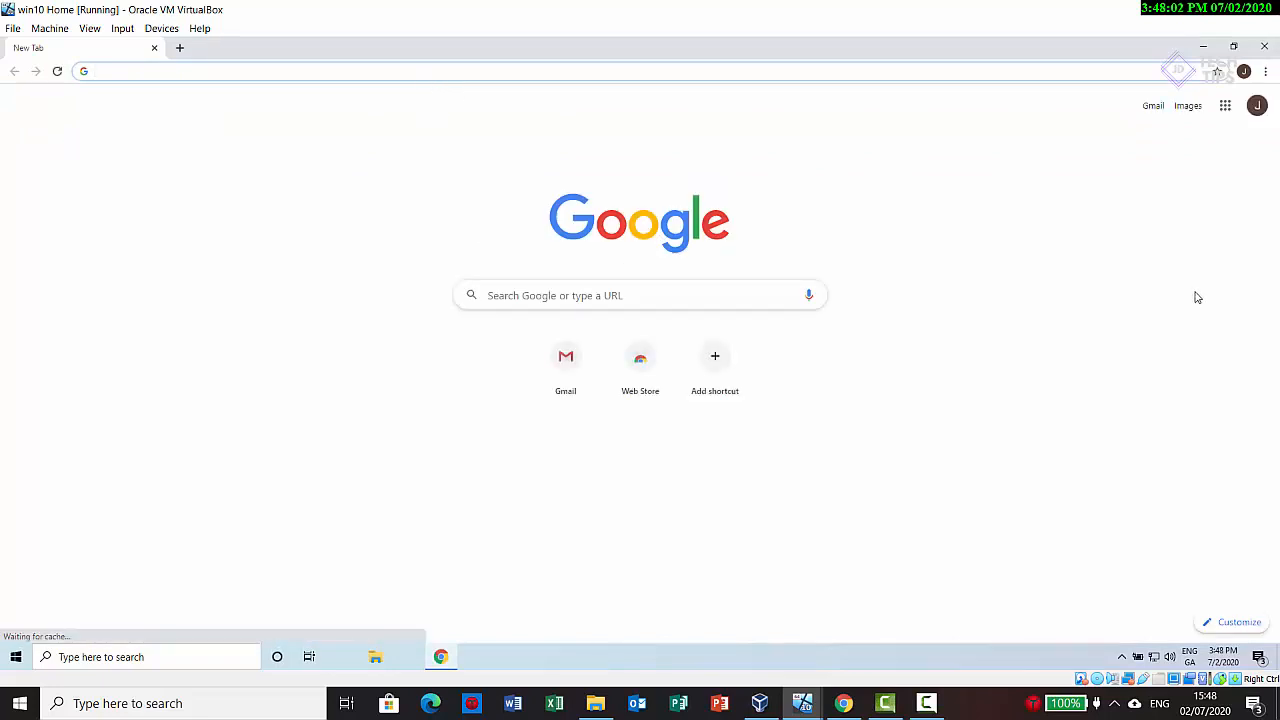
left_click(1244, 72)
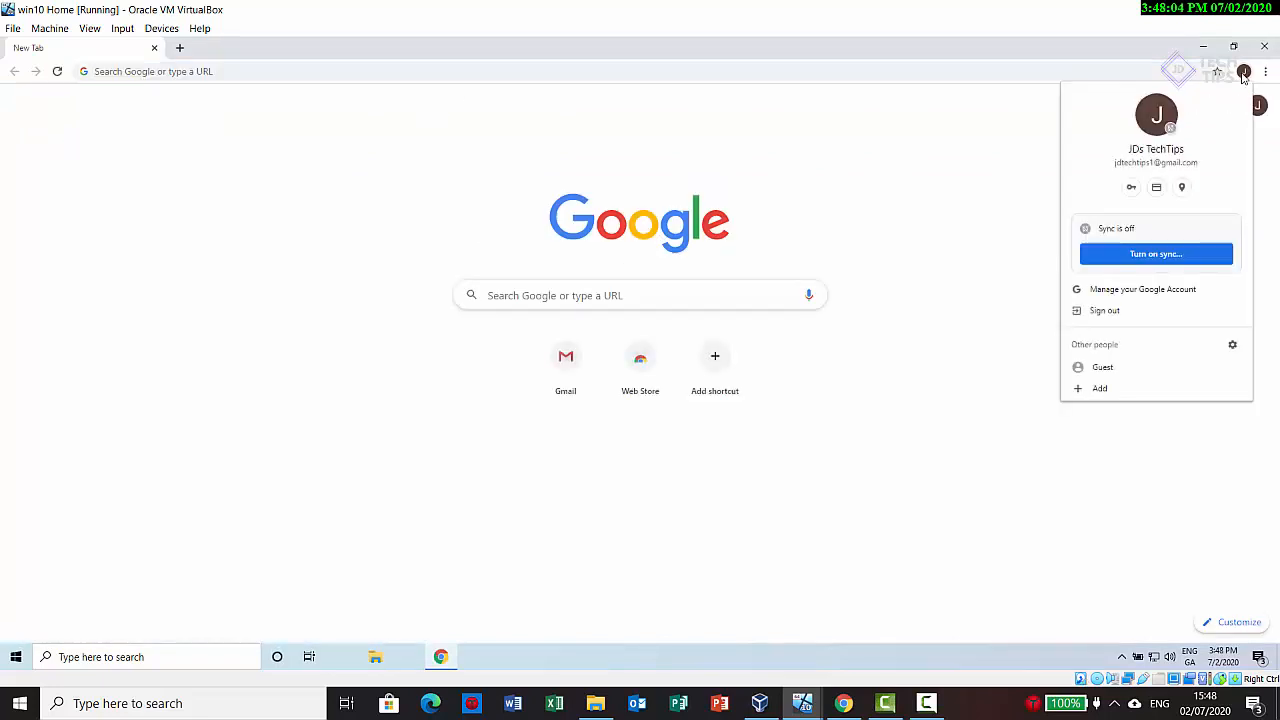
left_click(893, 64)
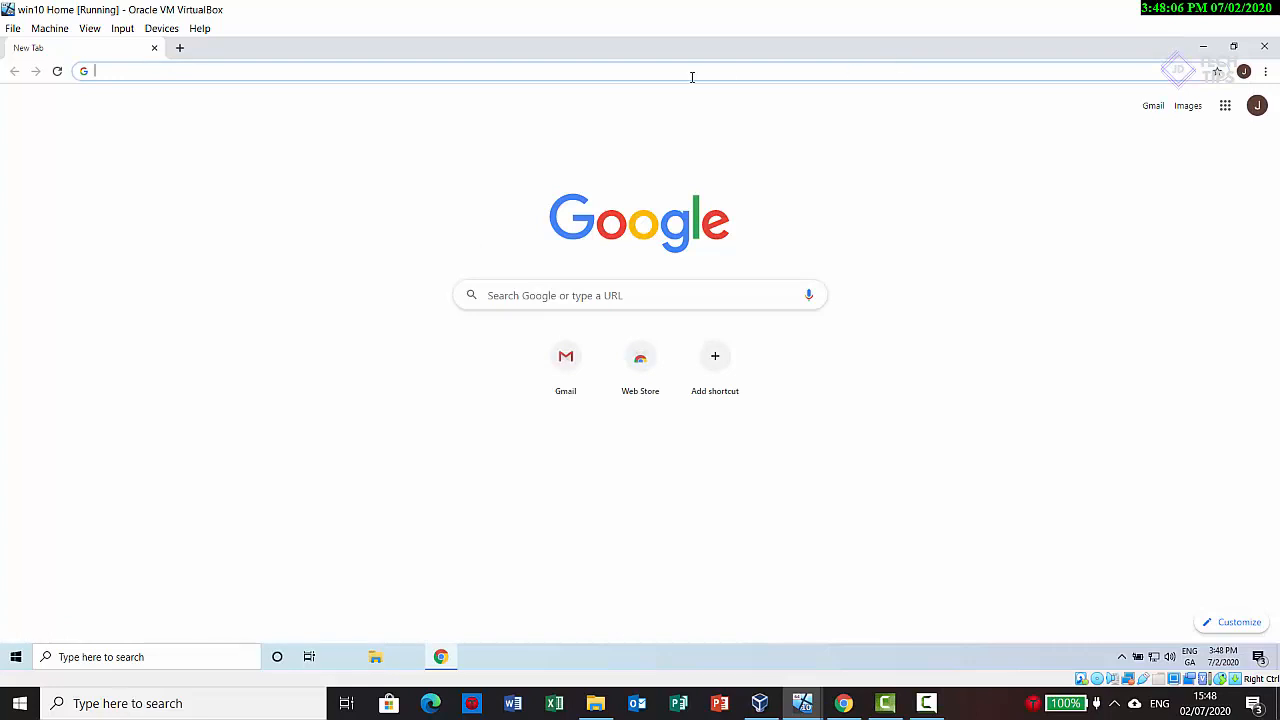
Step: Search Google for chrome remote desktop and open the site's Remote Access page
left_click(622, 295)
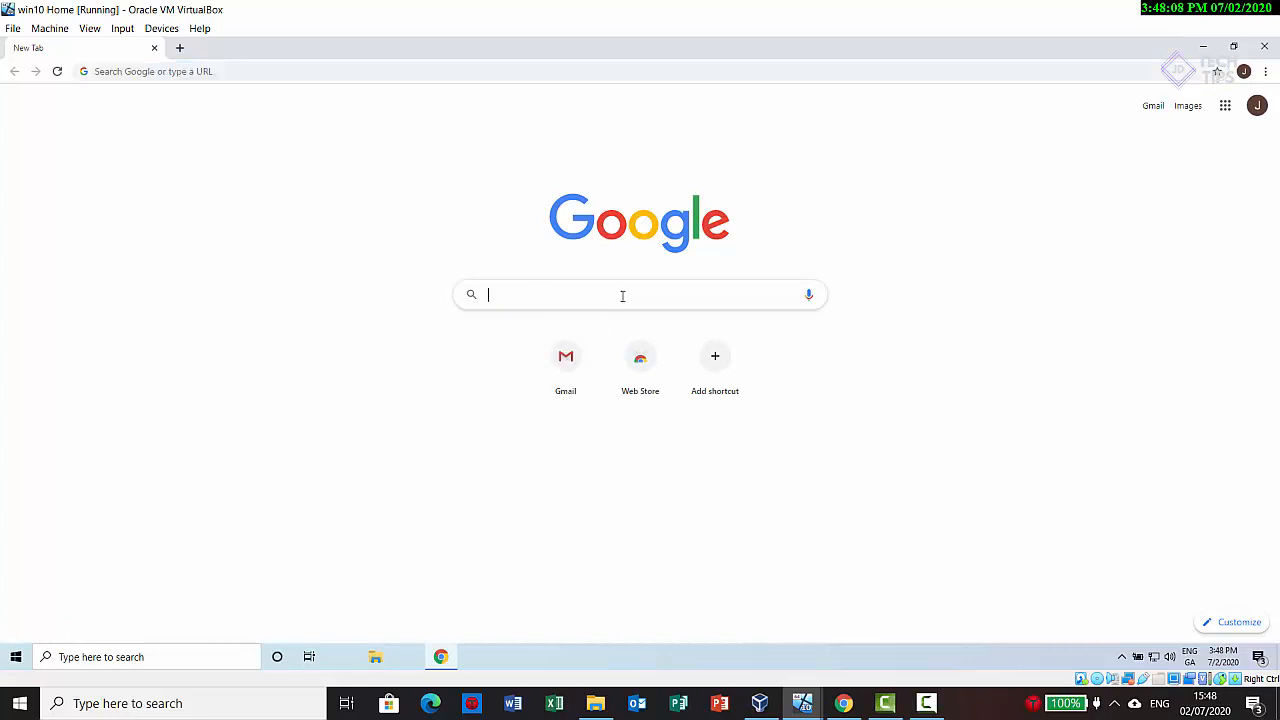
type("chrome remote desktop")
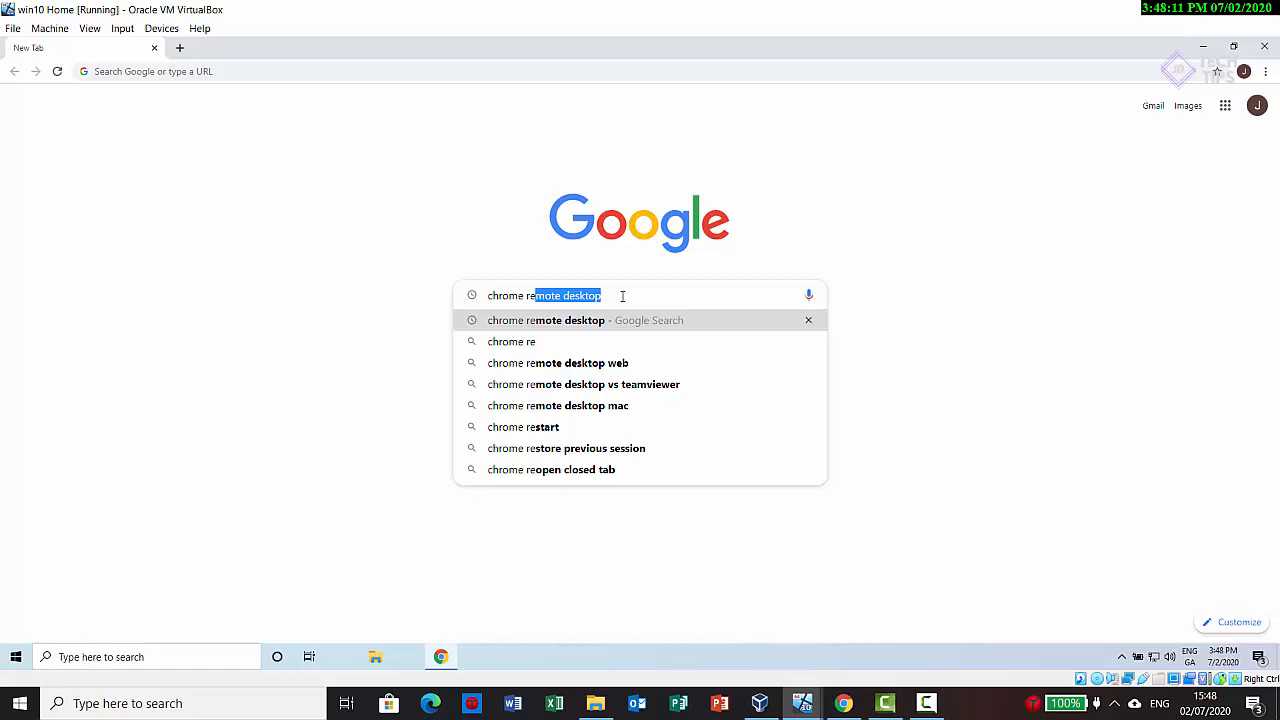
key("Return")
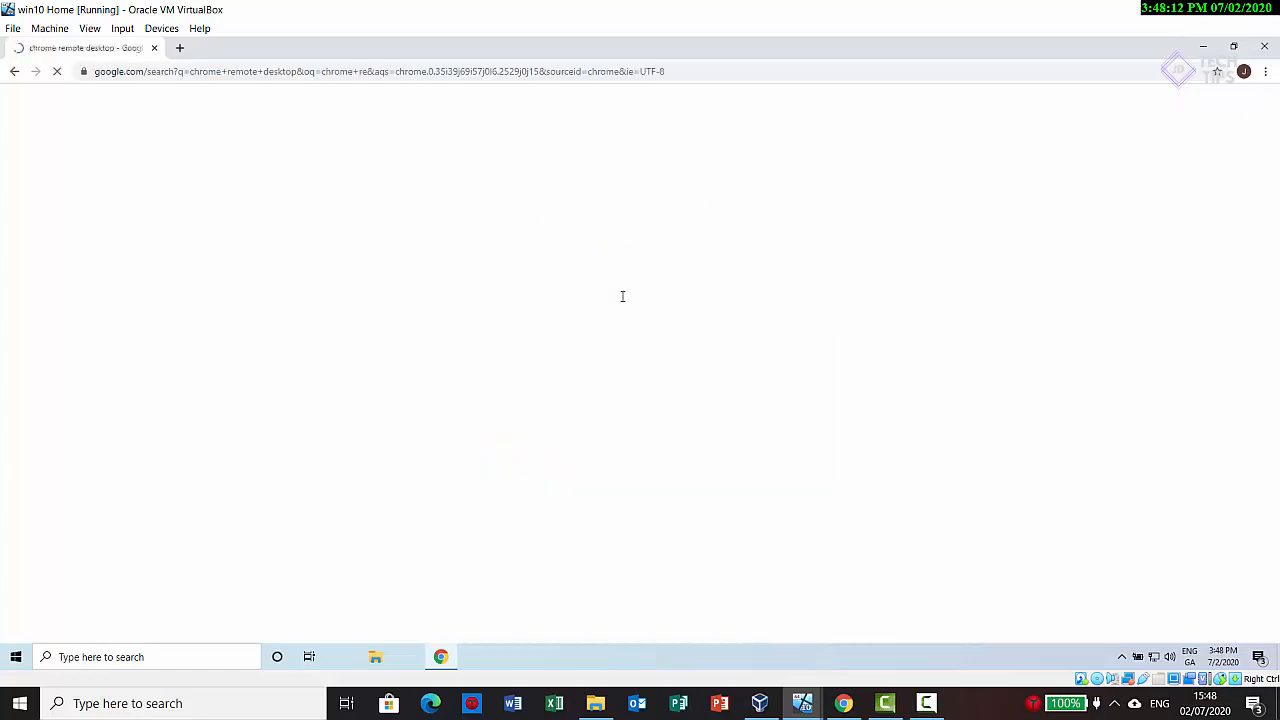
left_click(172, 229)
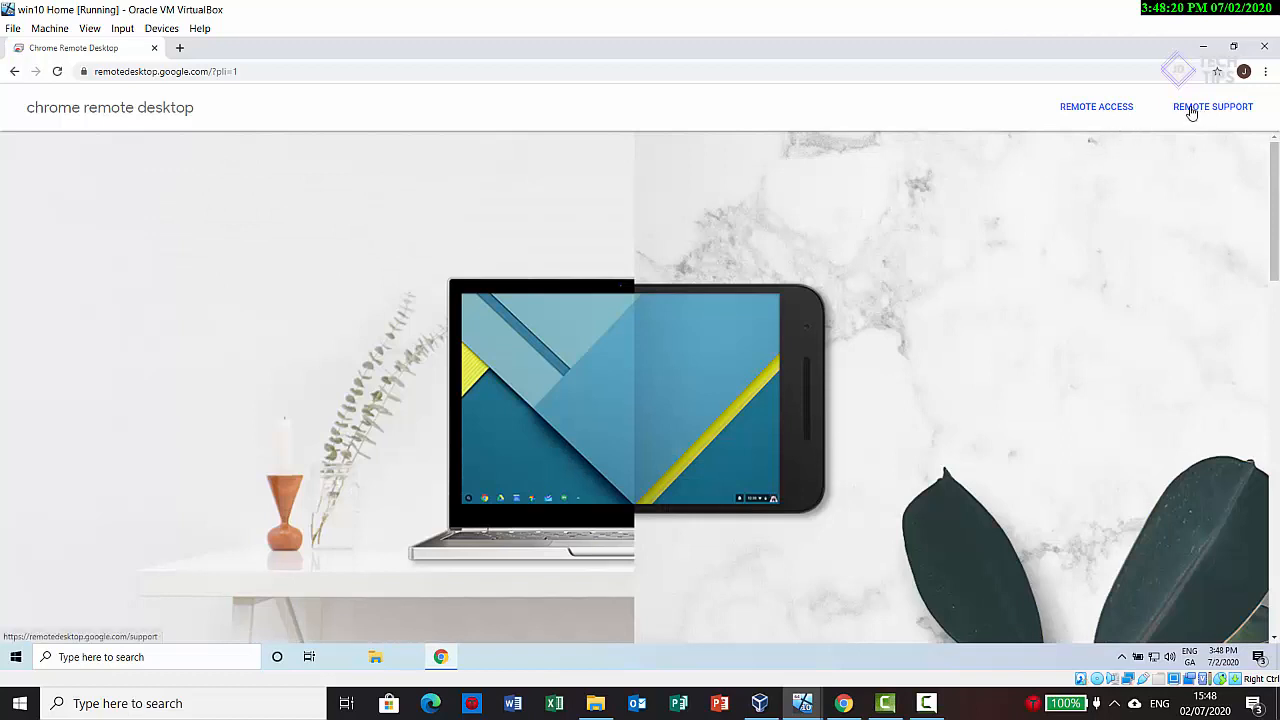
left_click(1124, 110)
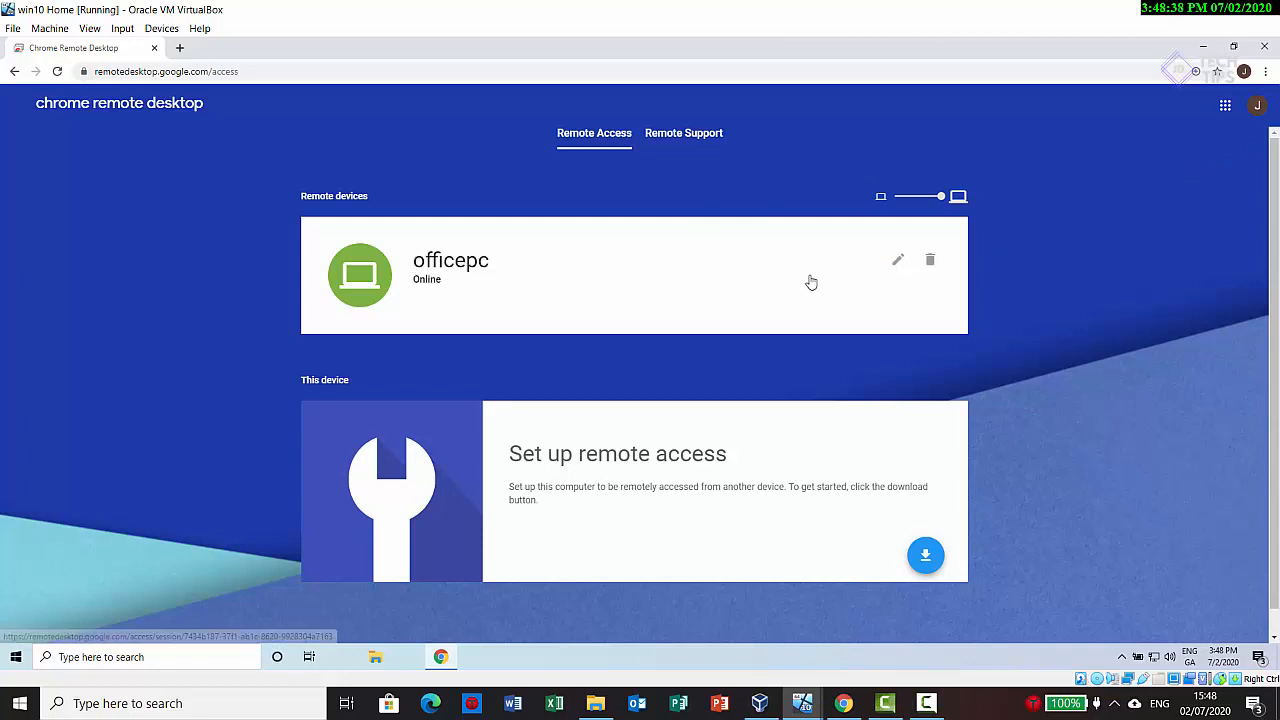
Step: Connect to the officepc remote device, installing the Chrome Remote Desktop app when offered and entering the access PIN
left_click(370, 284)
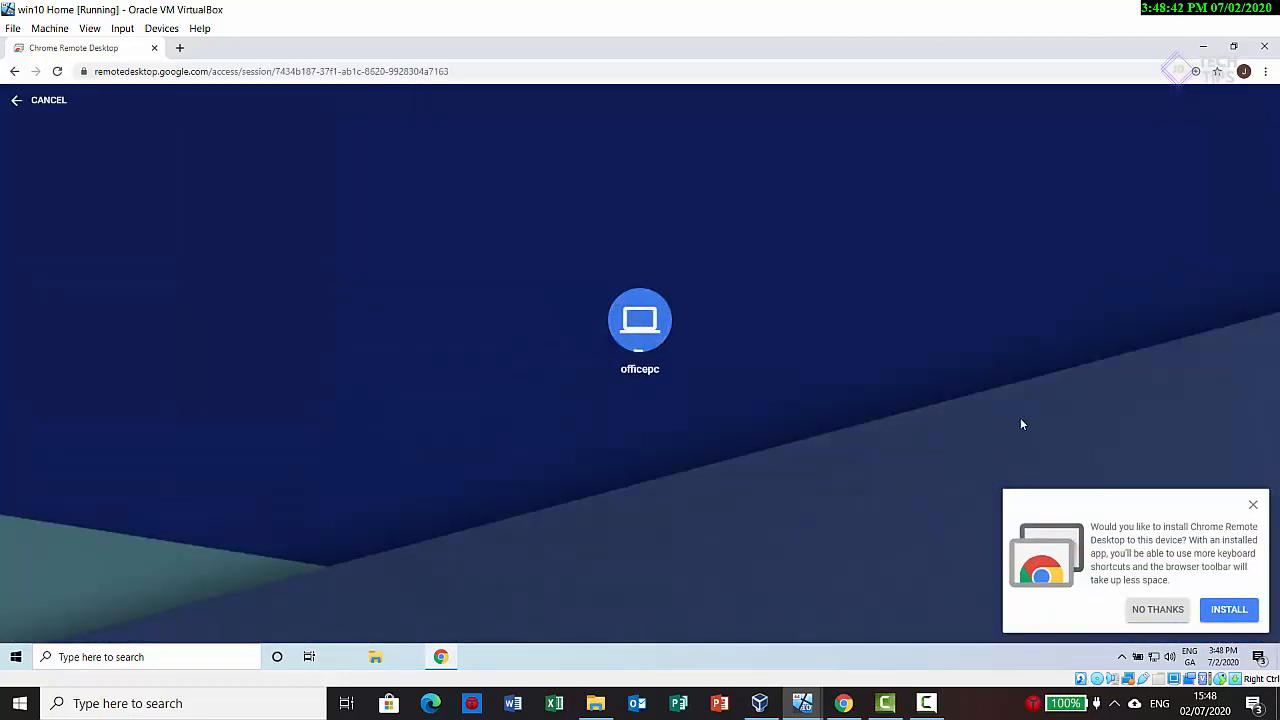
left_click(1228, 610)
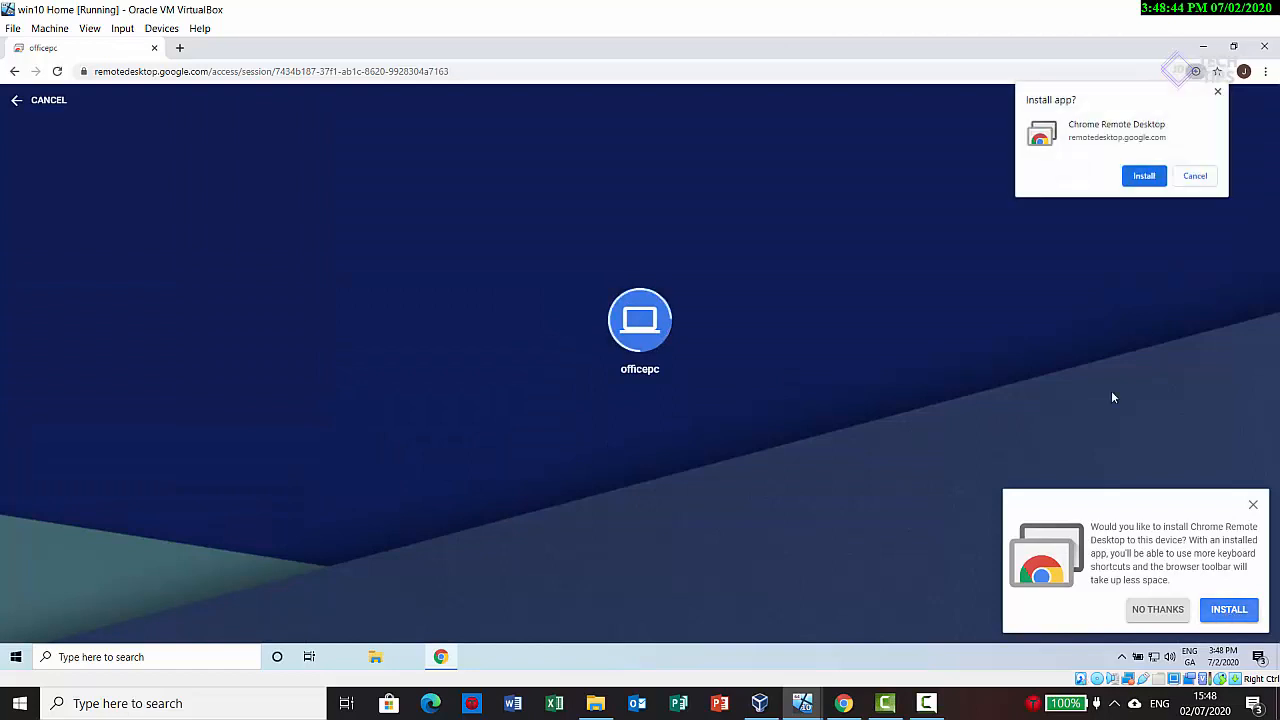
left_click(1142, 177)
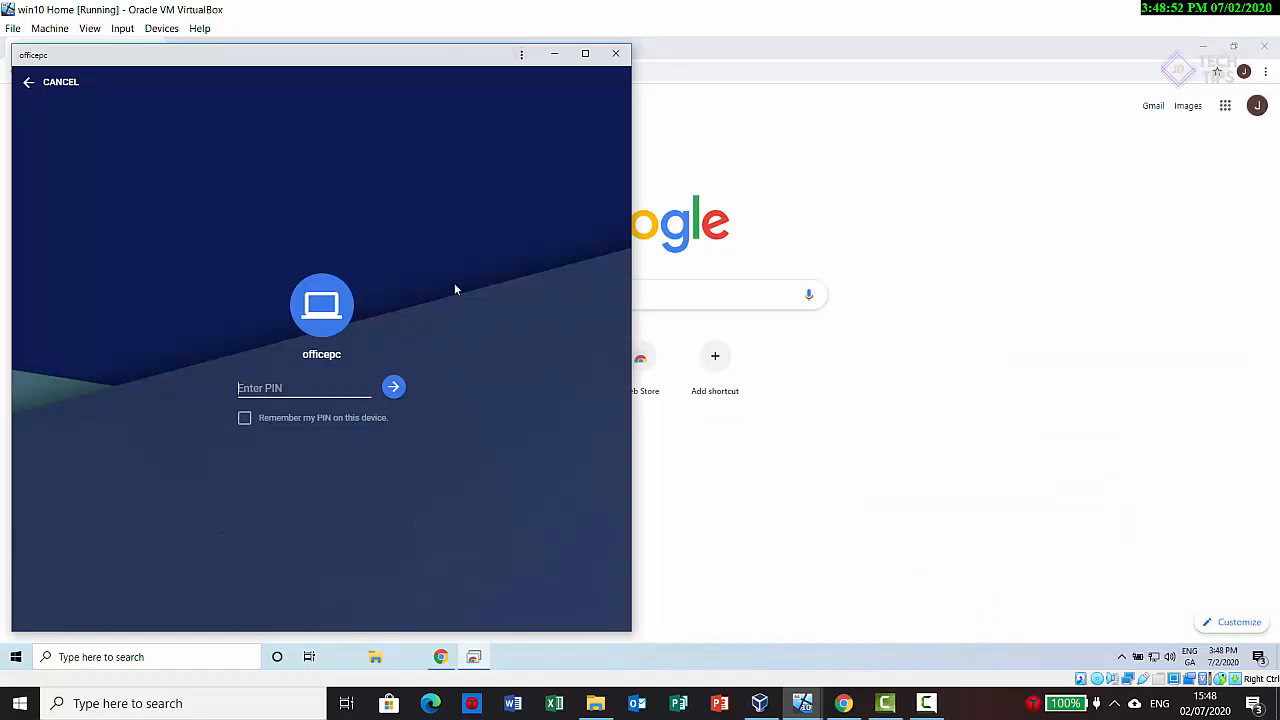
type("1234")
left_click(394, 390)
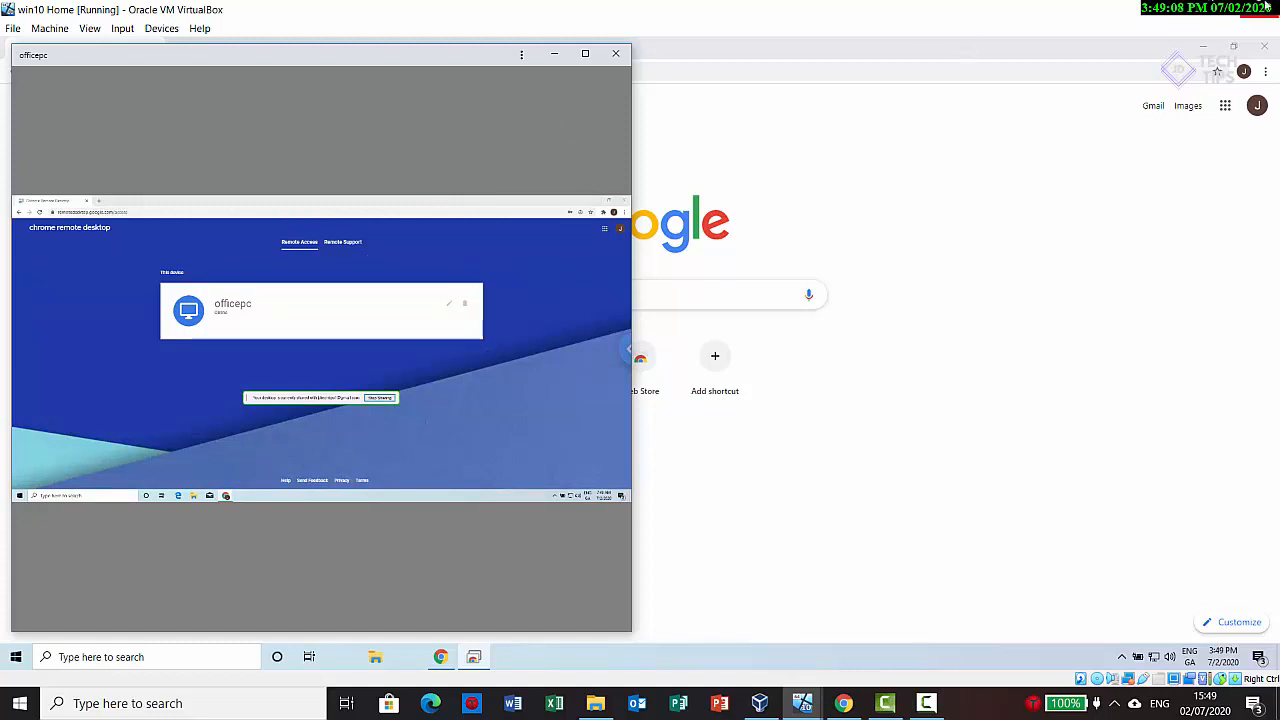
Step: Clear the host desktop and arrange the Win10Remote and win10 Home virtual machine windows side by side
key("super+d")
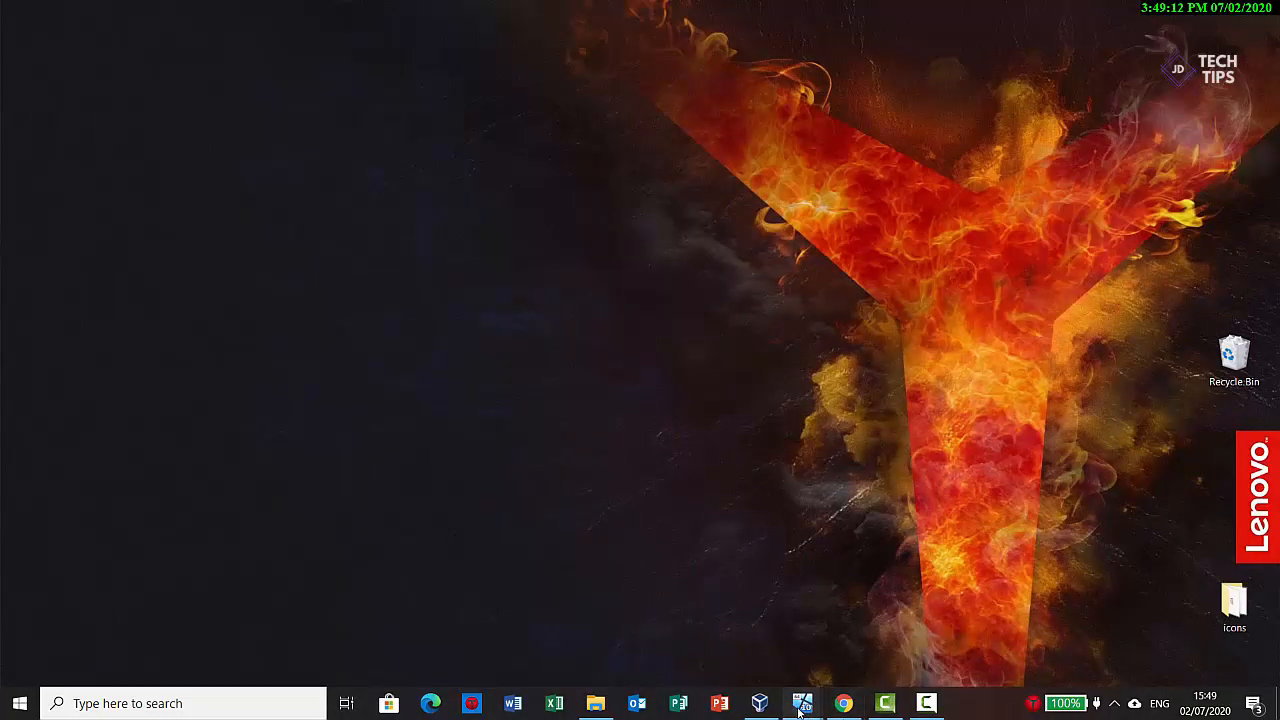
mouse_move(800, 706)
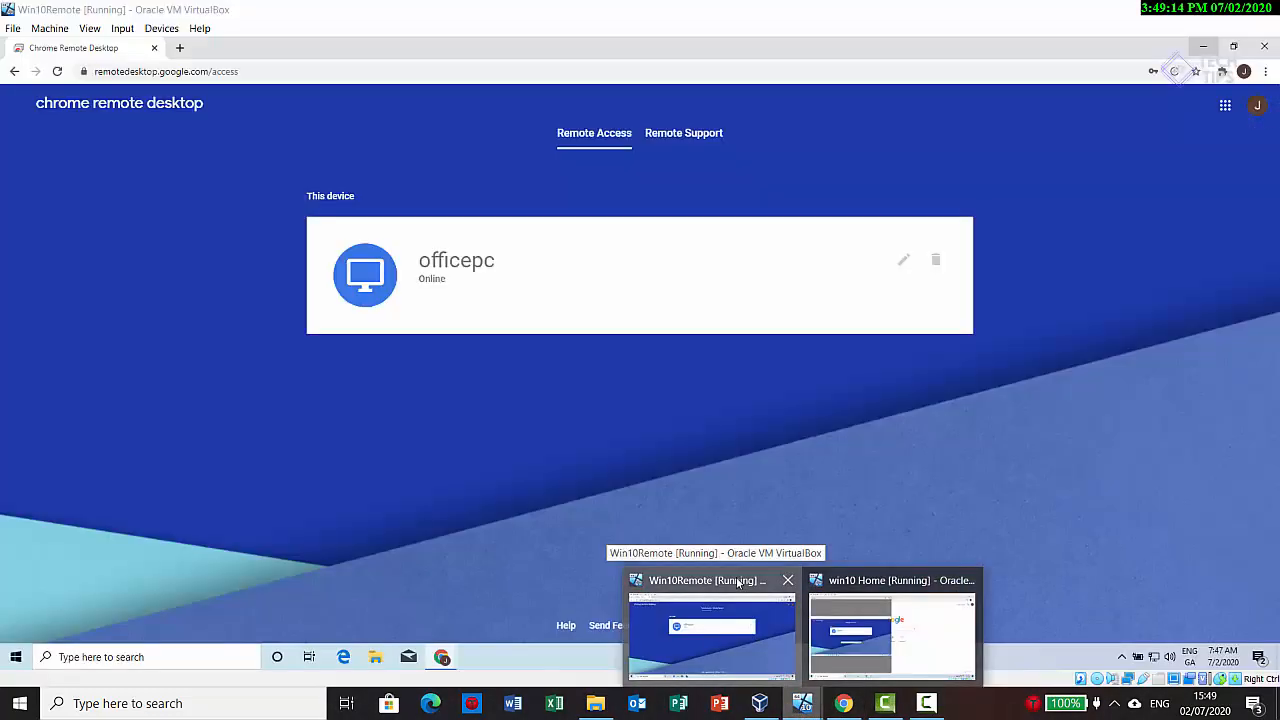
left_click(740, 590)
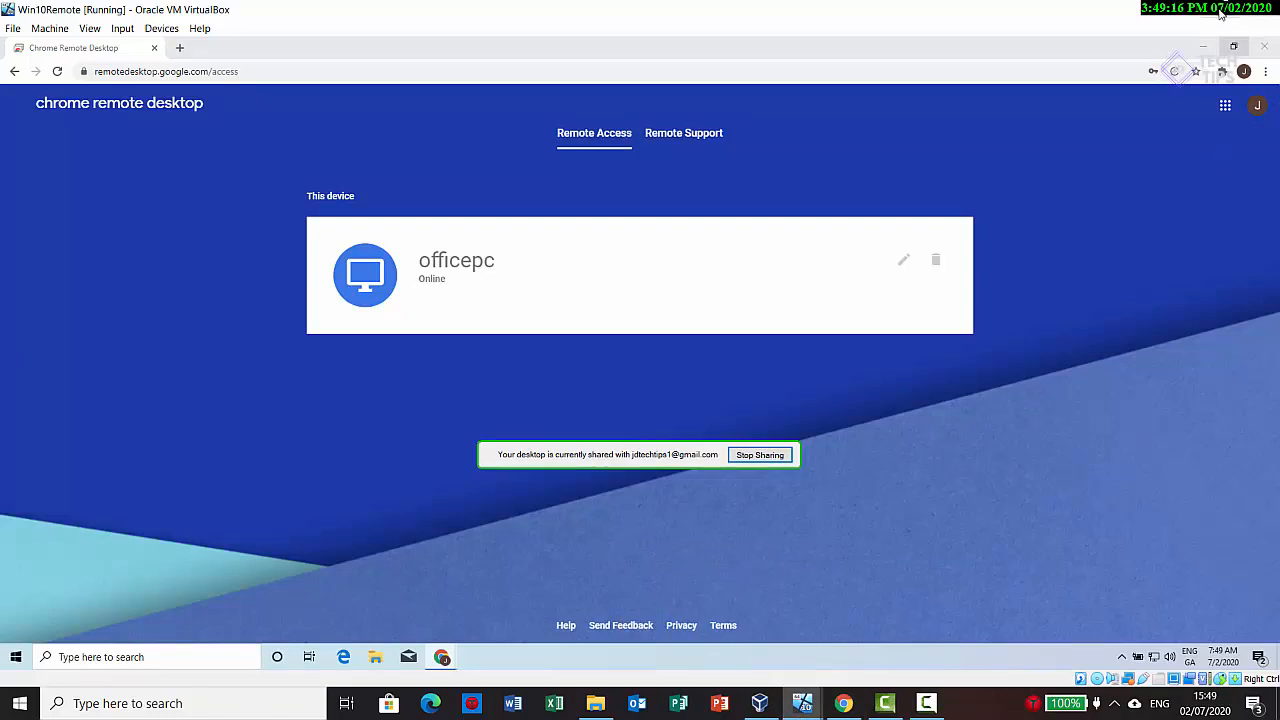
left_click(1220, 10)
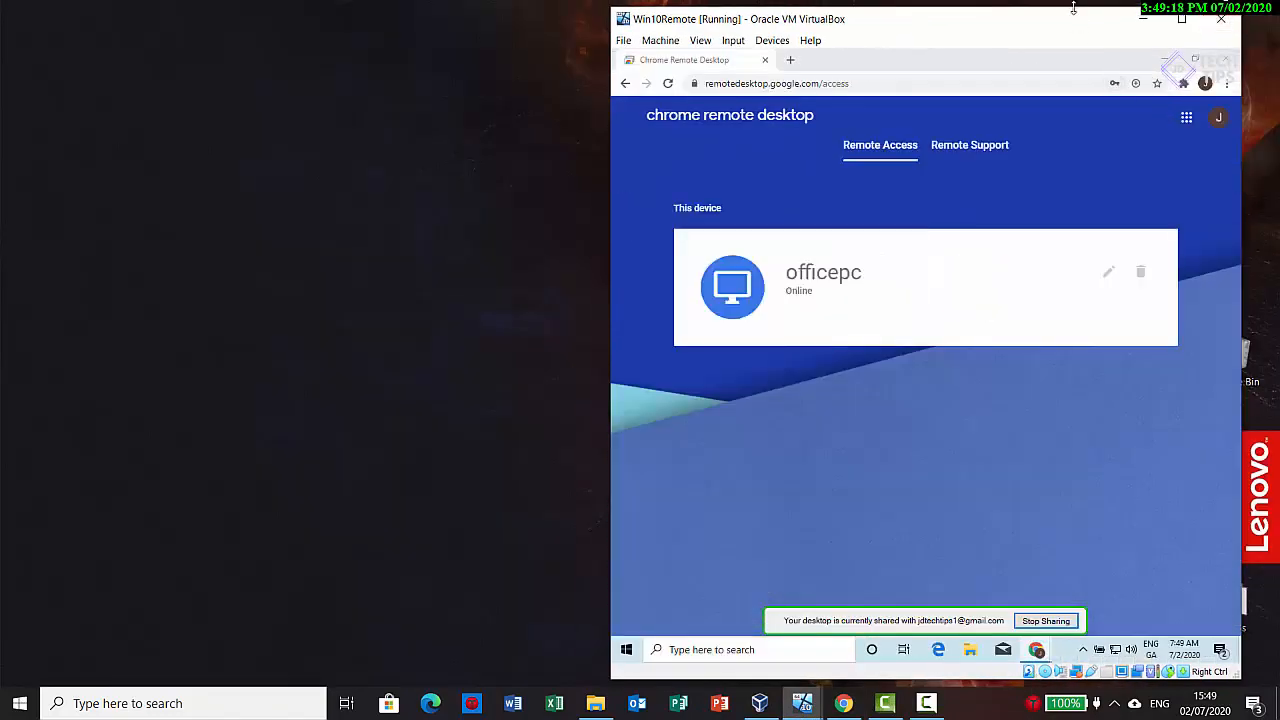
left_click_drag(970, 15, 480, 28)
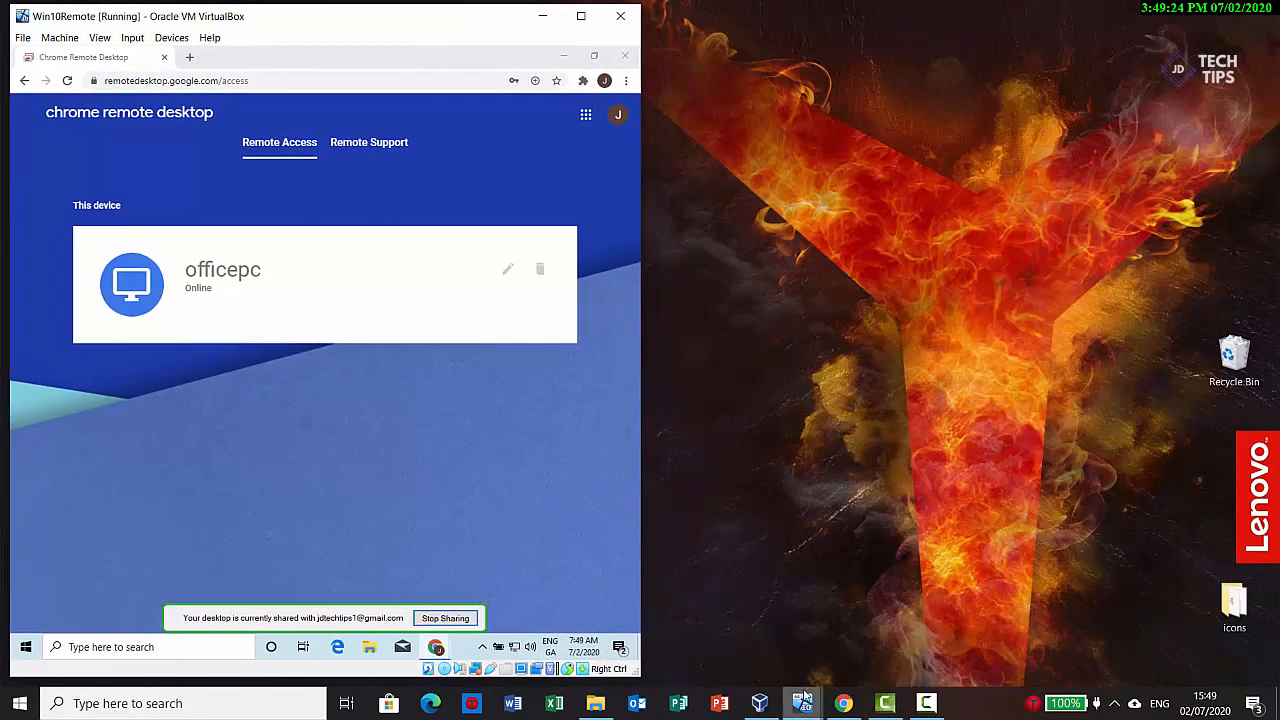
mouse_move(803, 700)
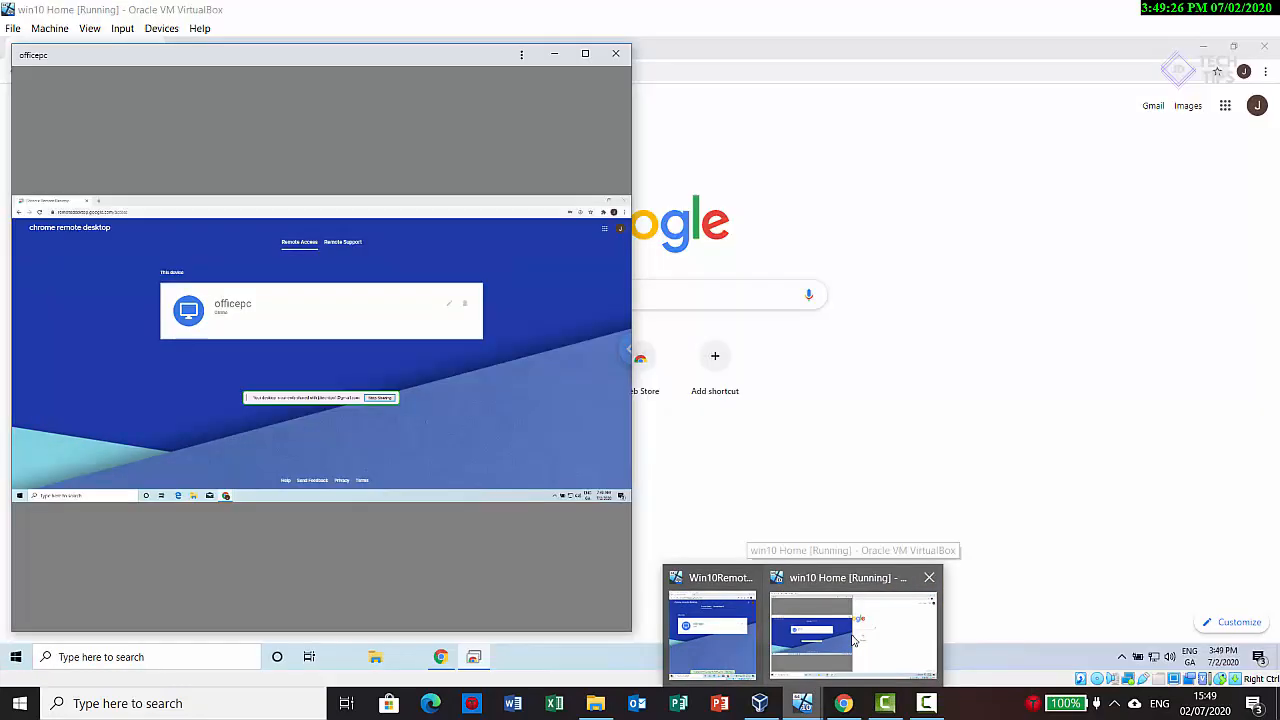
left_click(852, 630)
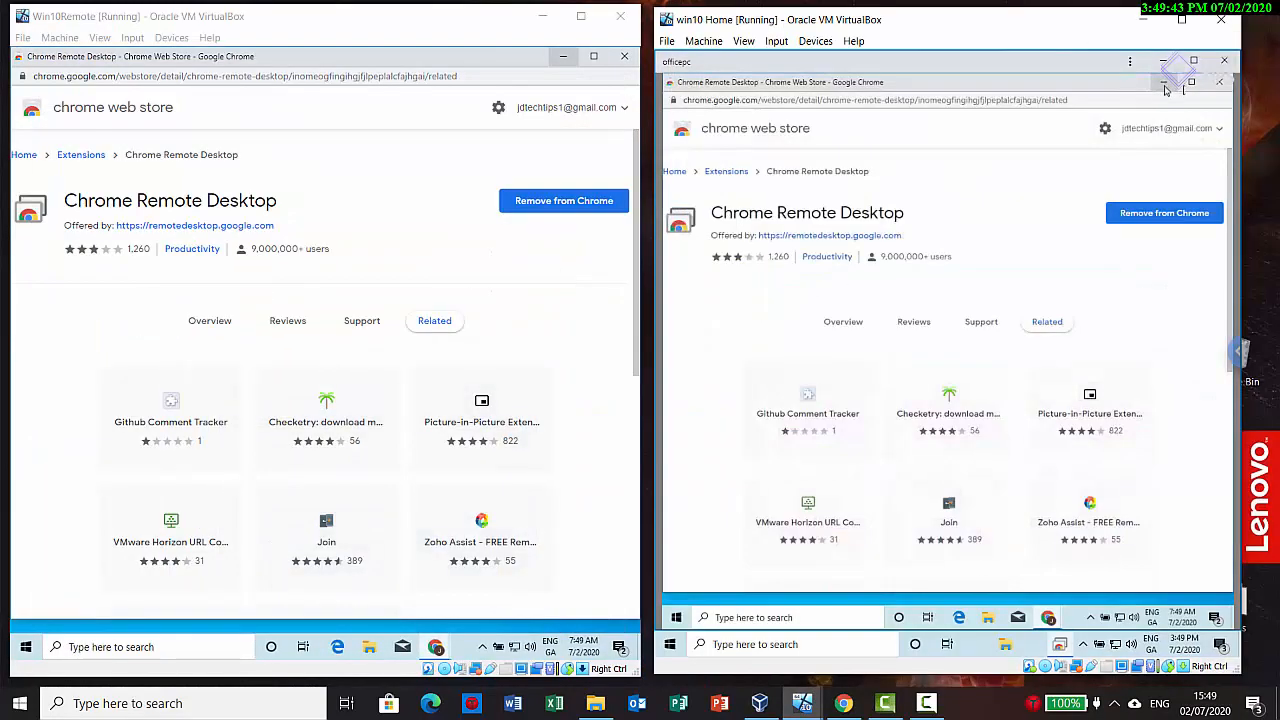
Step: Through the remote session, minimize the office PC's Chrome Web Store window, open Notepad and enter the test text tewetwetwet
left_click(1165, 85)
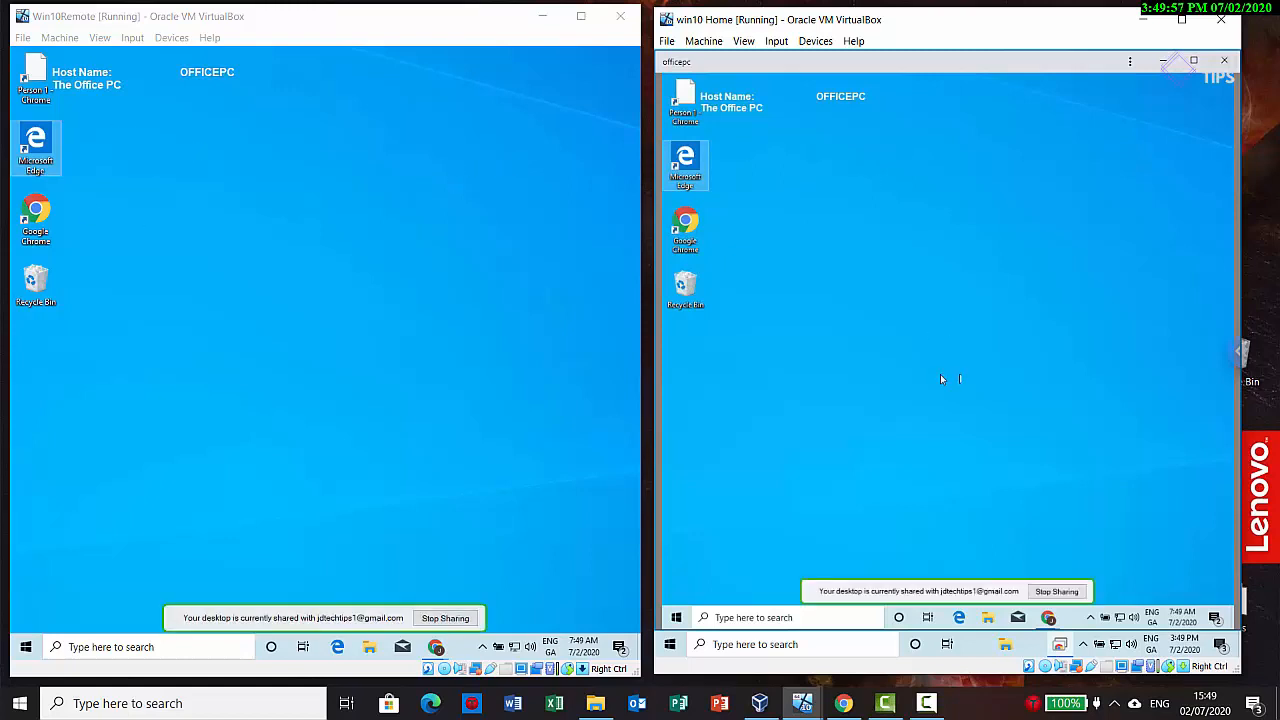
left_click(728, 619)
type("r")
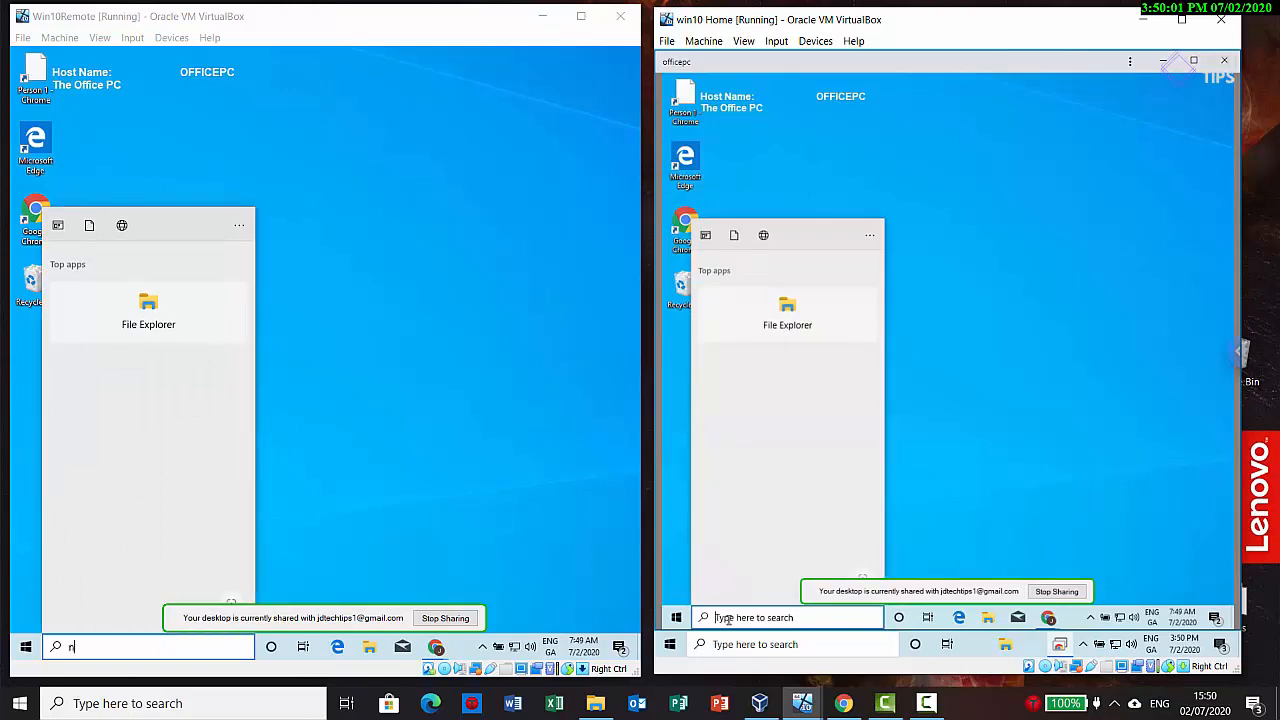
type("otepad")
key("Return")
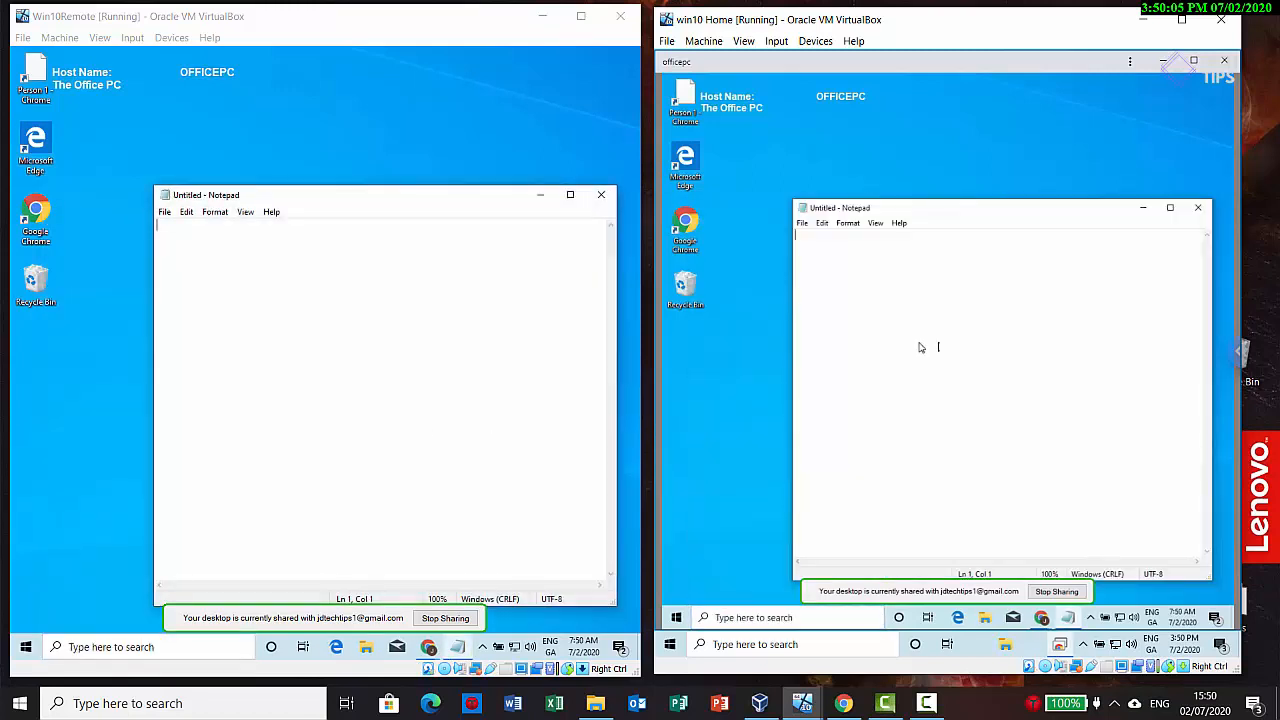
type("tewetwetwet")
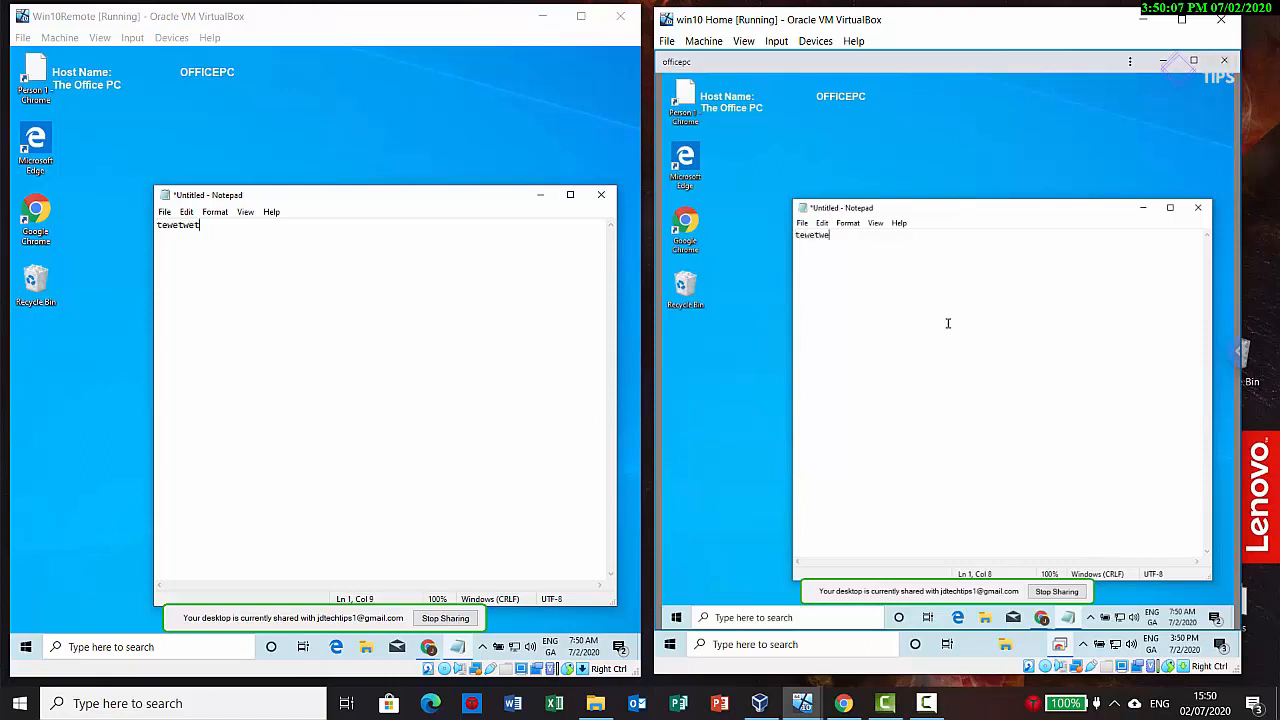